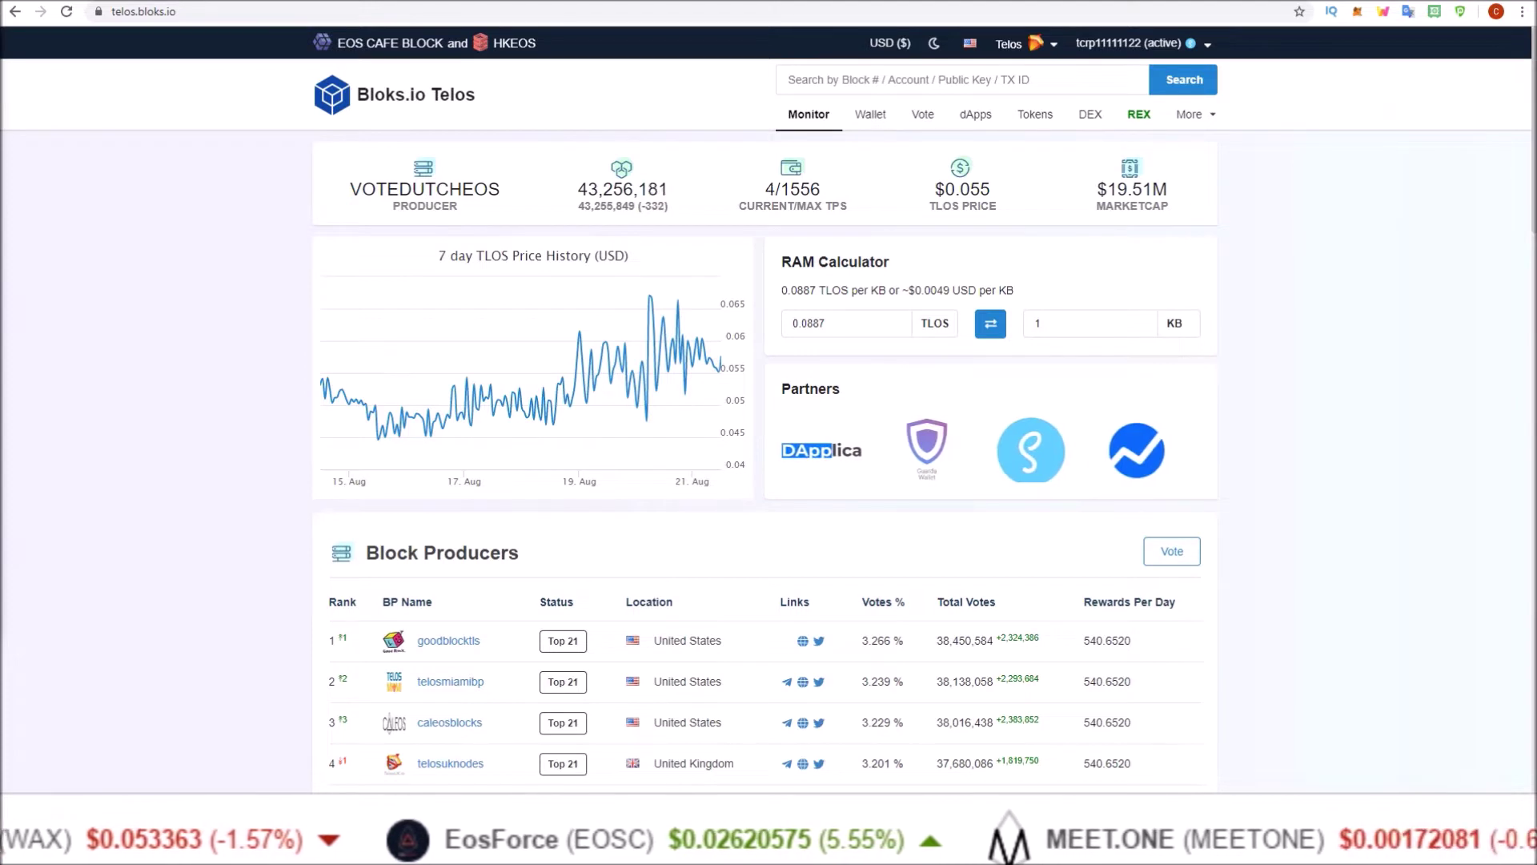
{"action": "left_click", "coordinate": [190, 11]}
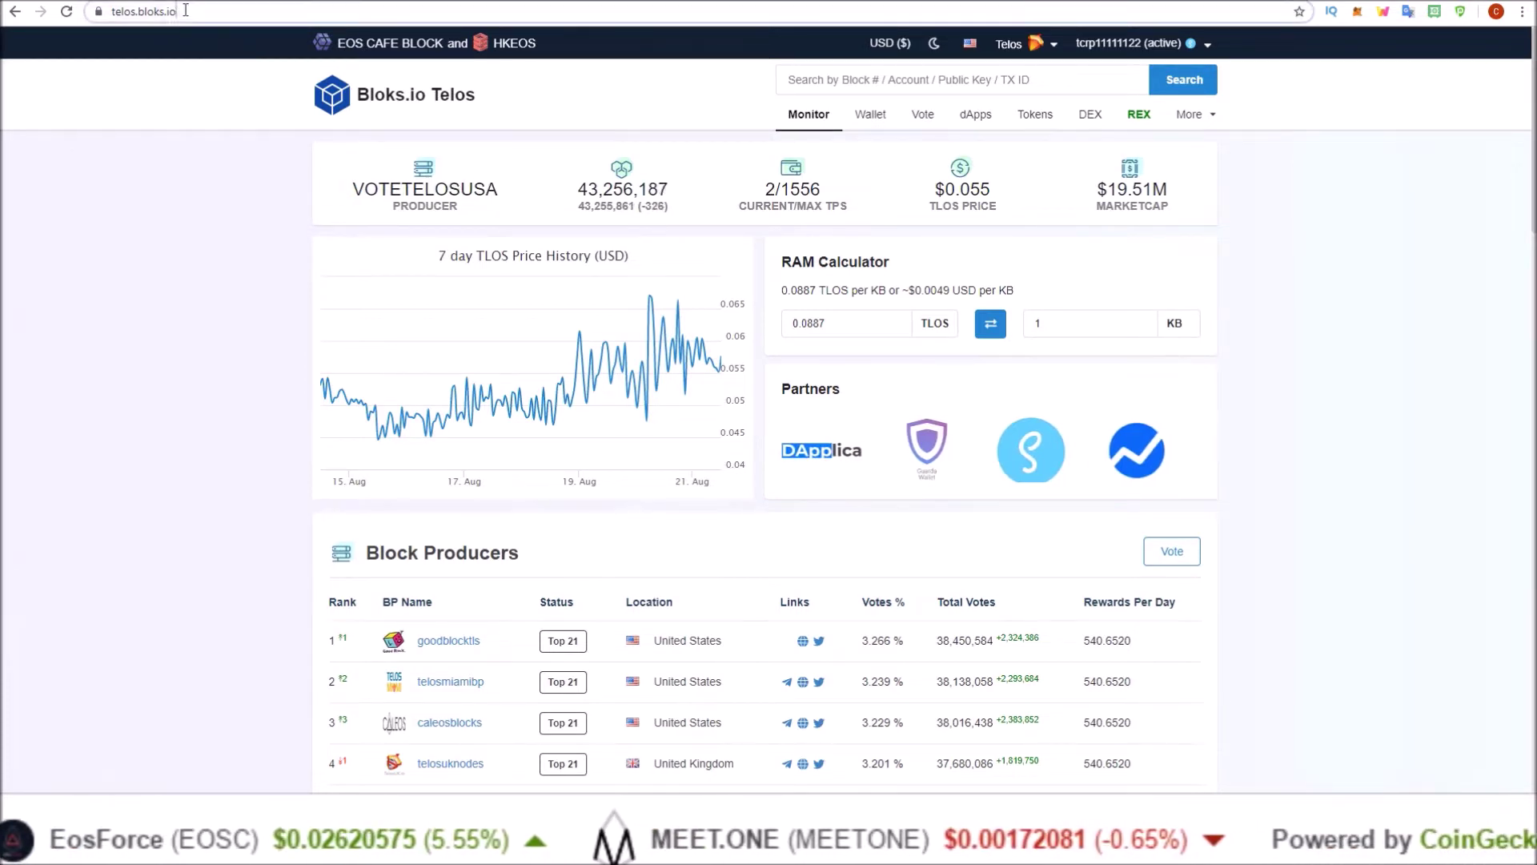
{"action": "left_click", "coordinate": [209, 160]}
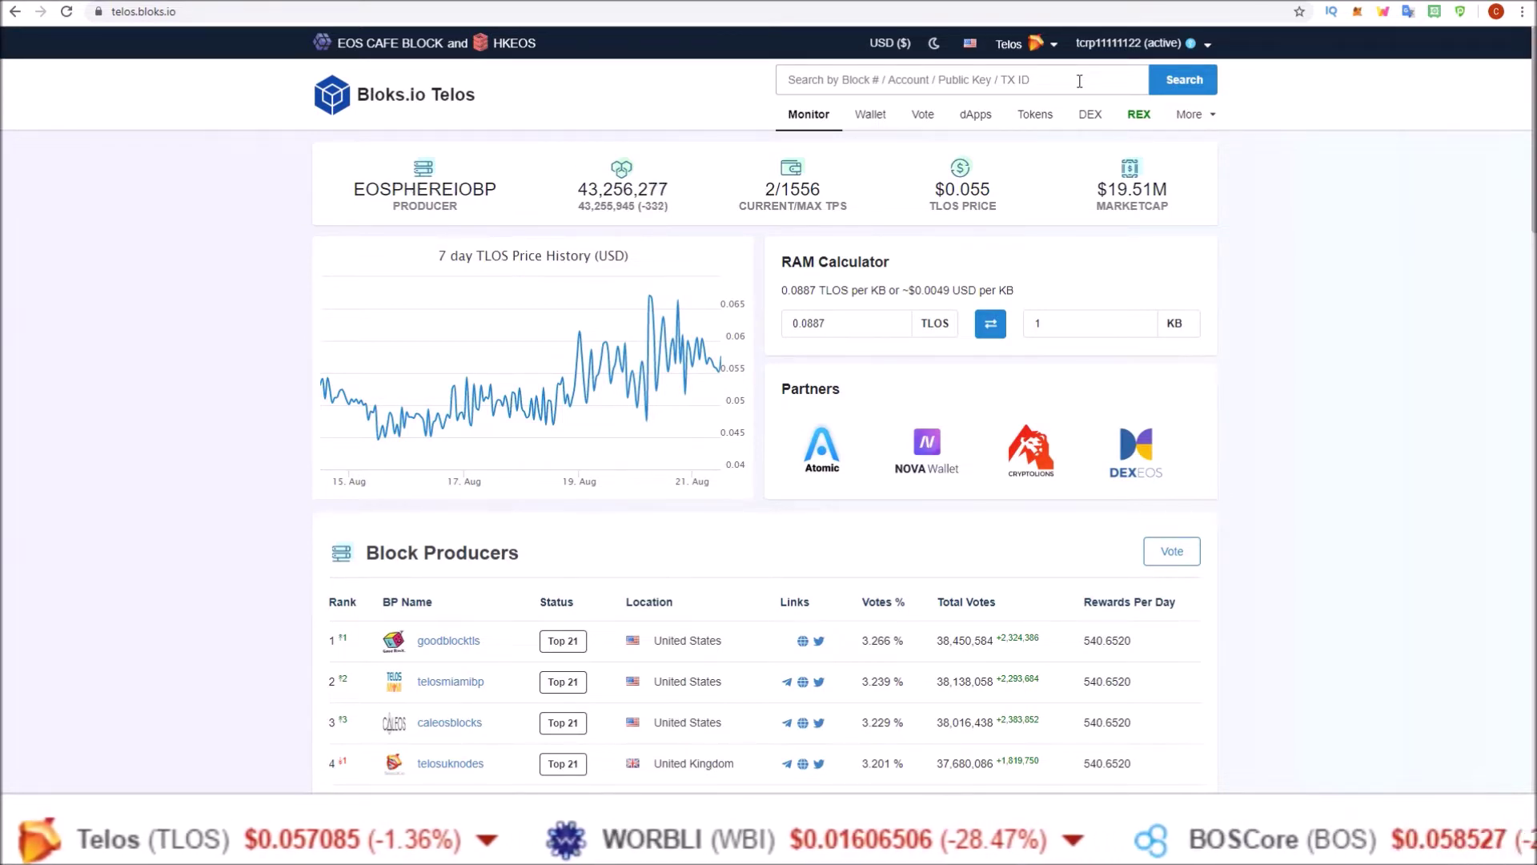
Open the voting page to review the block producer list and the proxy option
{"action": "left_click", "coordinate": [920, 118]}
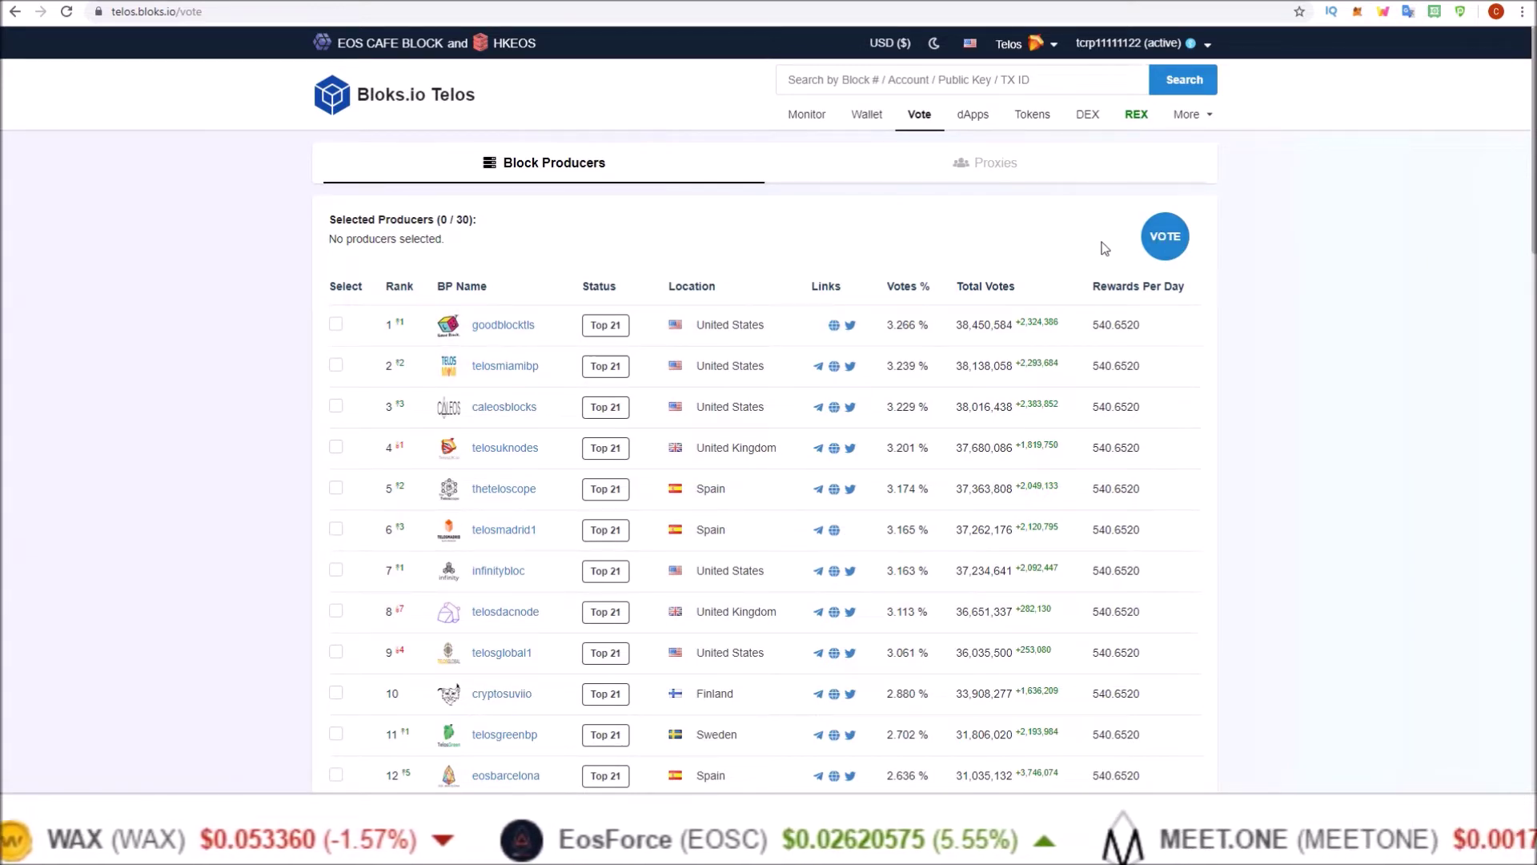
{"action": "left_click", "coordinate": [975, 168]}
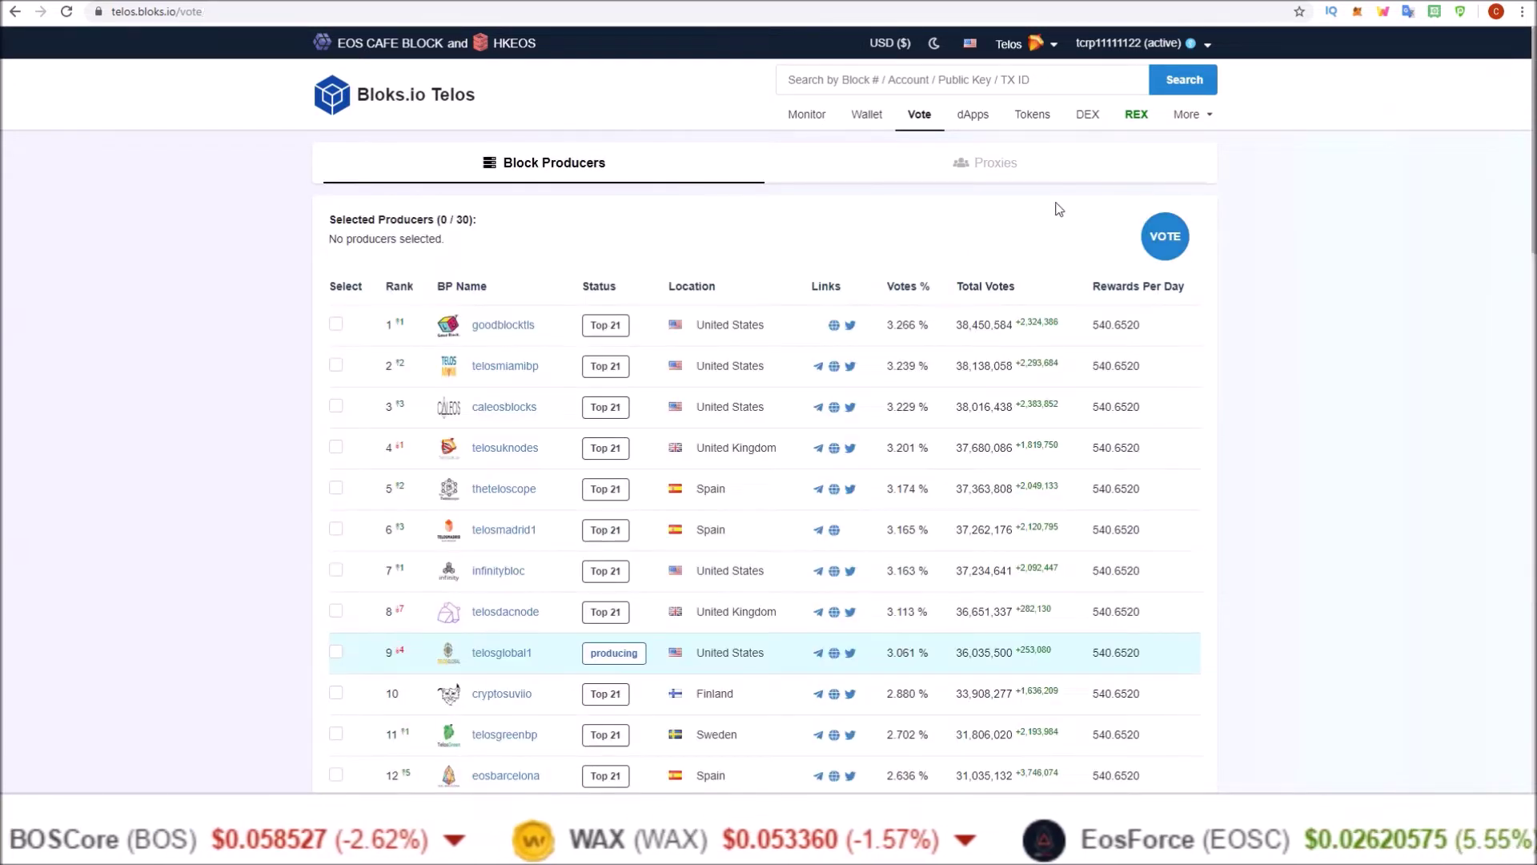
Open the wallet and check the account's RAM usage
{"action": "left_click", "coordinate": [865, 118]}
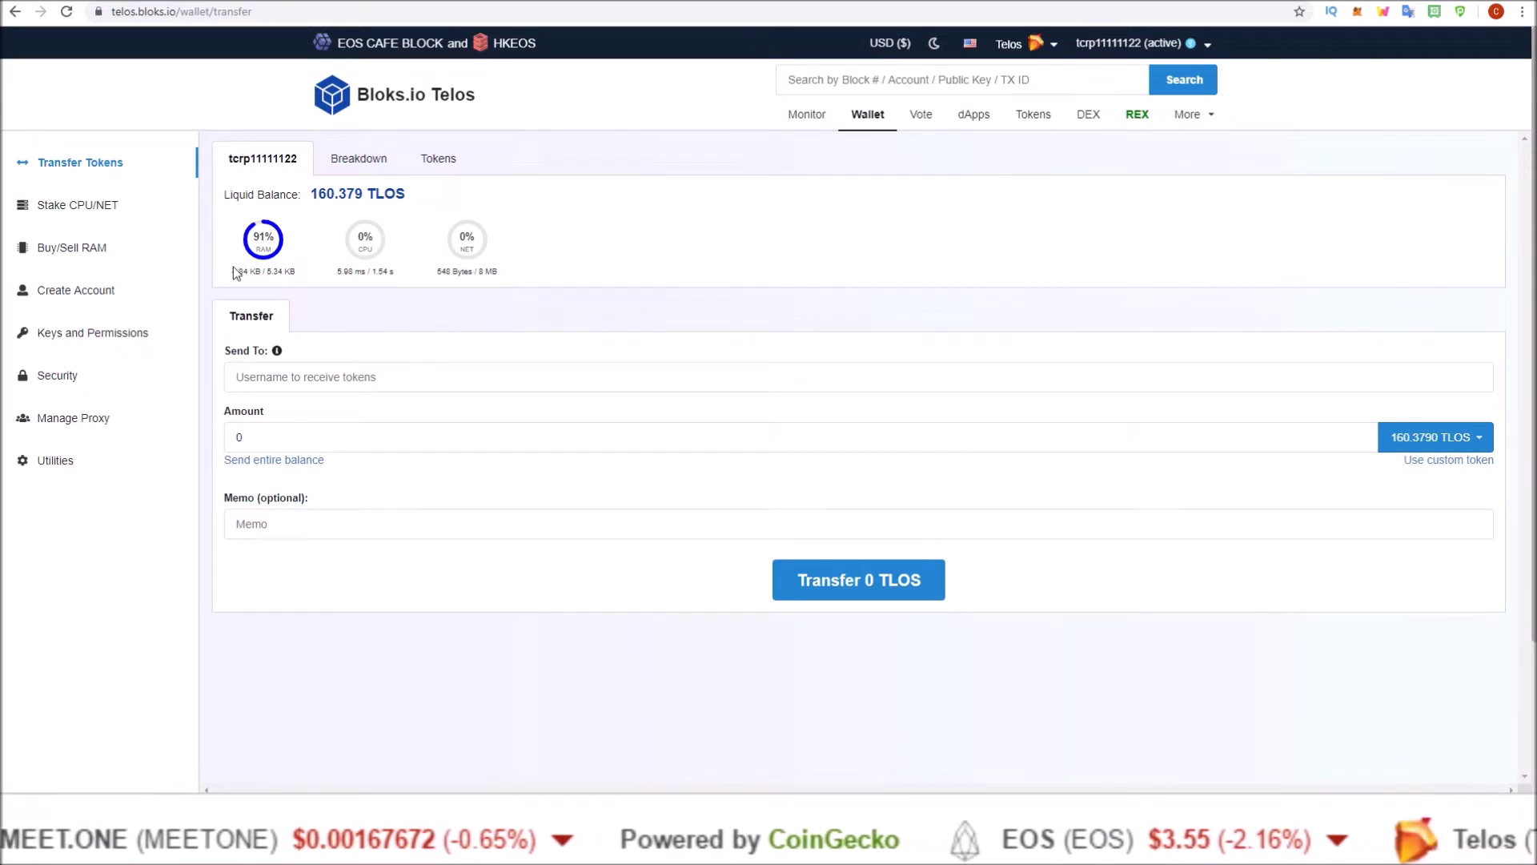
{"action": "left_click_drag", "start_coordinate": [238, 271], "coordinate": [296, 273]}
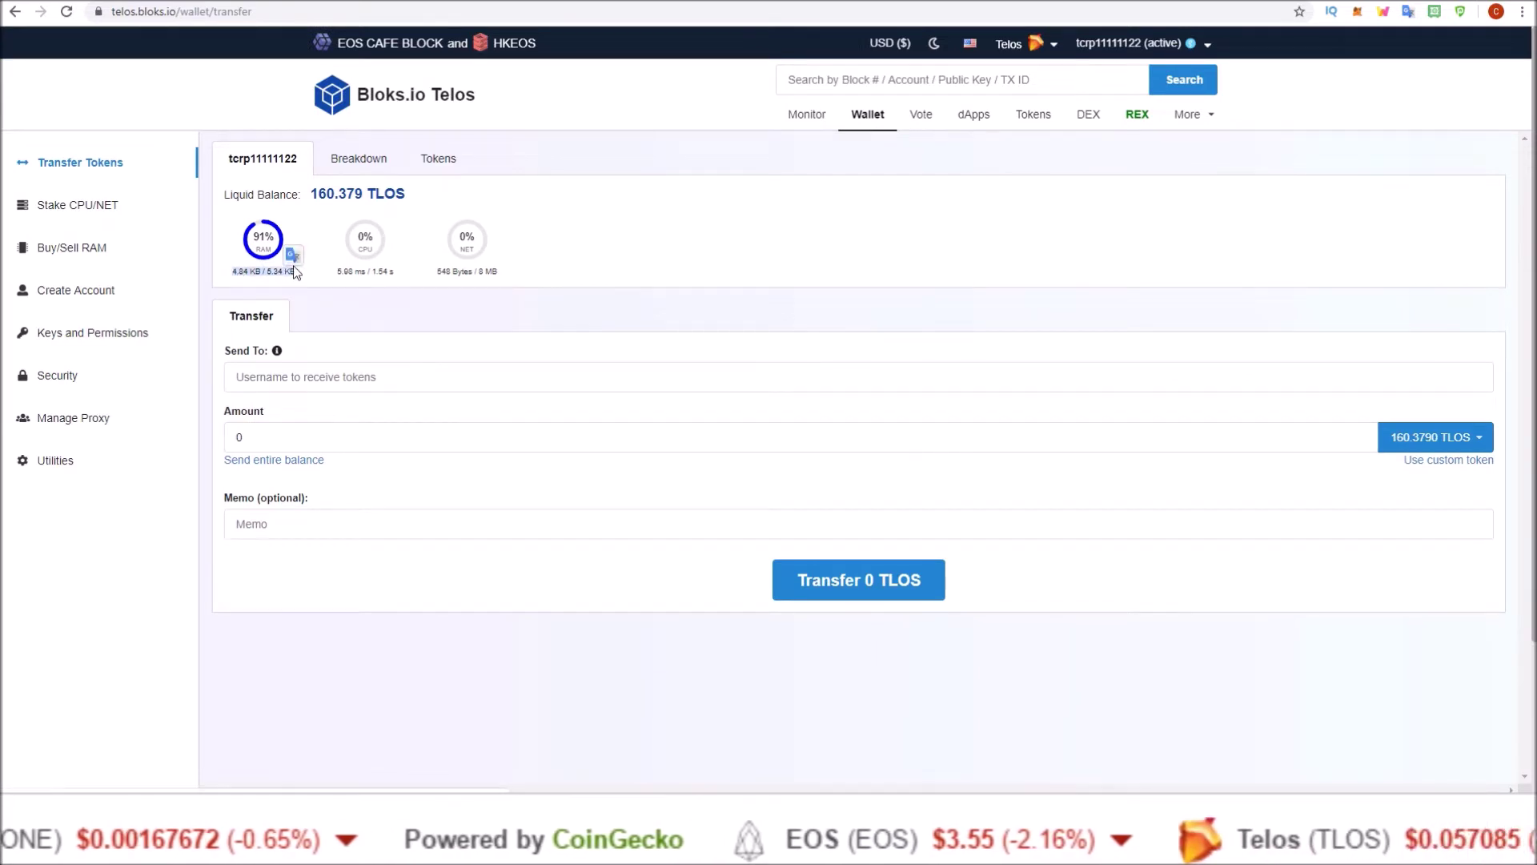
{"action": "left_click", "coordinate": [232, 269]}
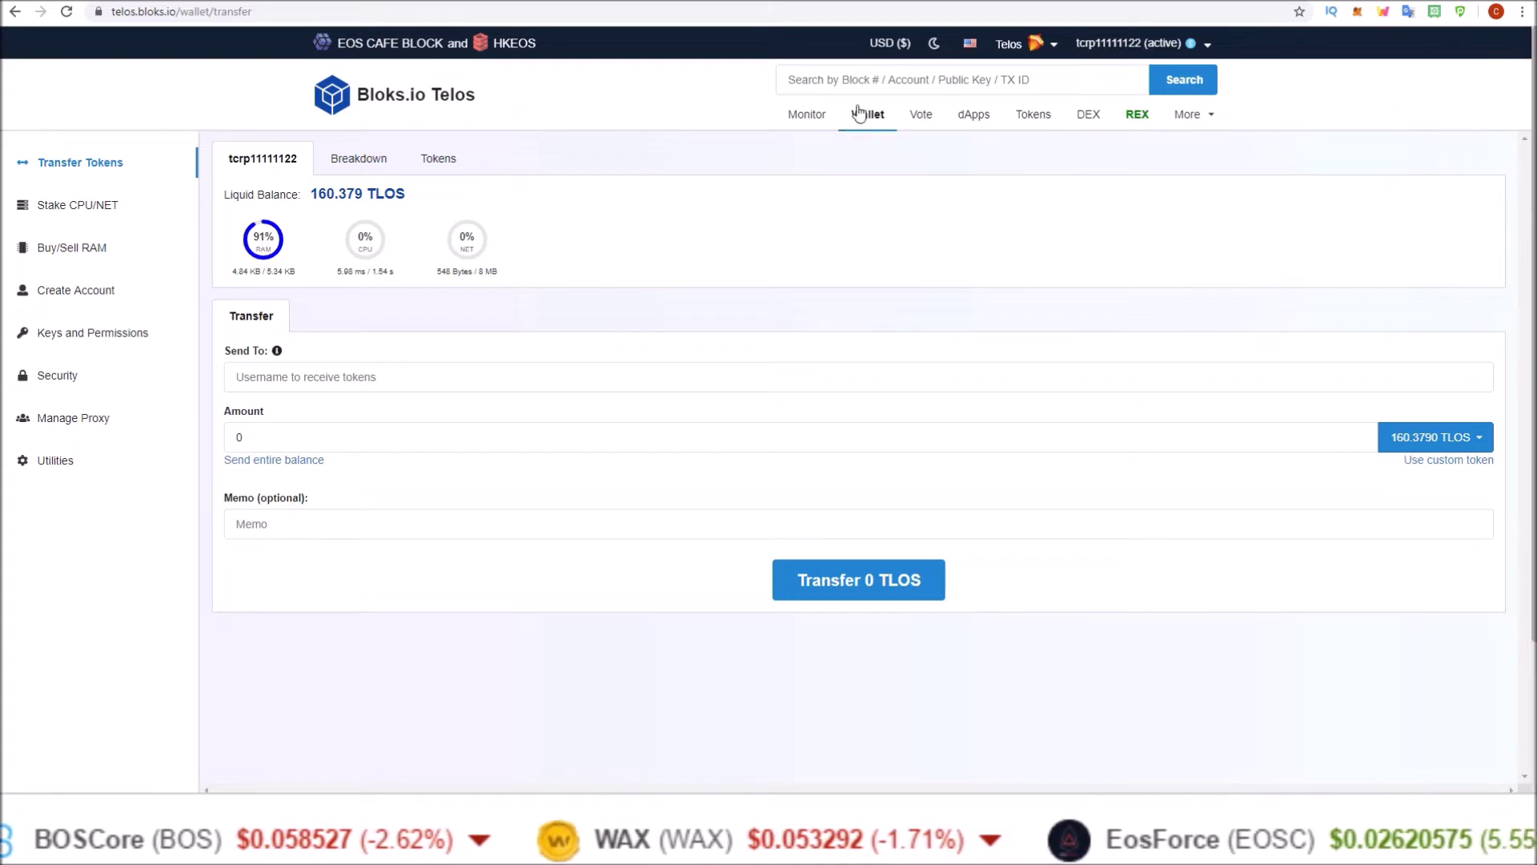
Fill in a RAM purchase for the account, choosing bytes as the unit and 500 as the amount
{"action": "left_click", "coordinate": [66, 251]}
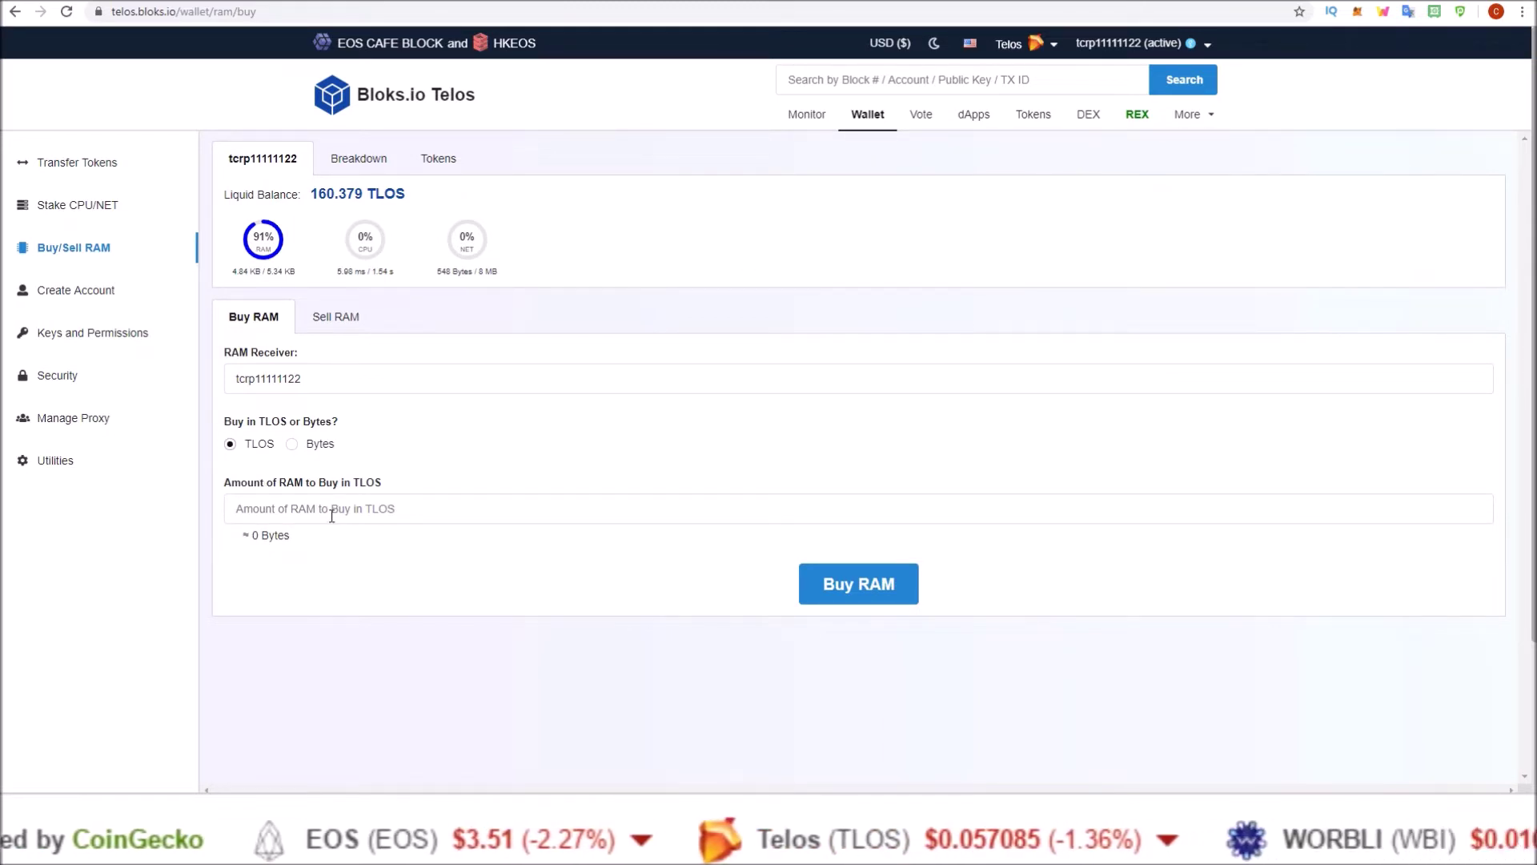
{"action": "left_click", "coordinate": [291, 444]}
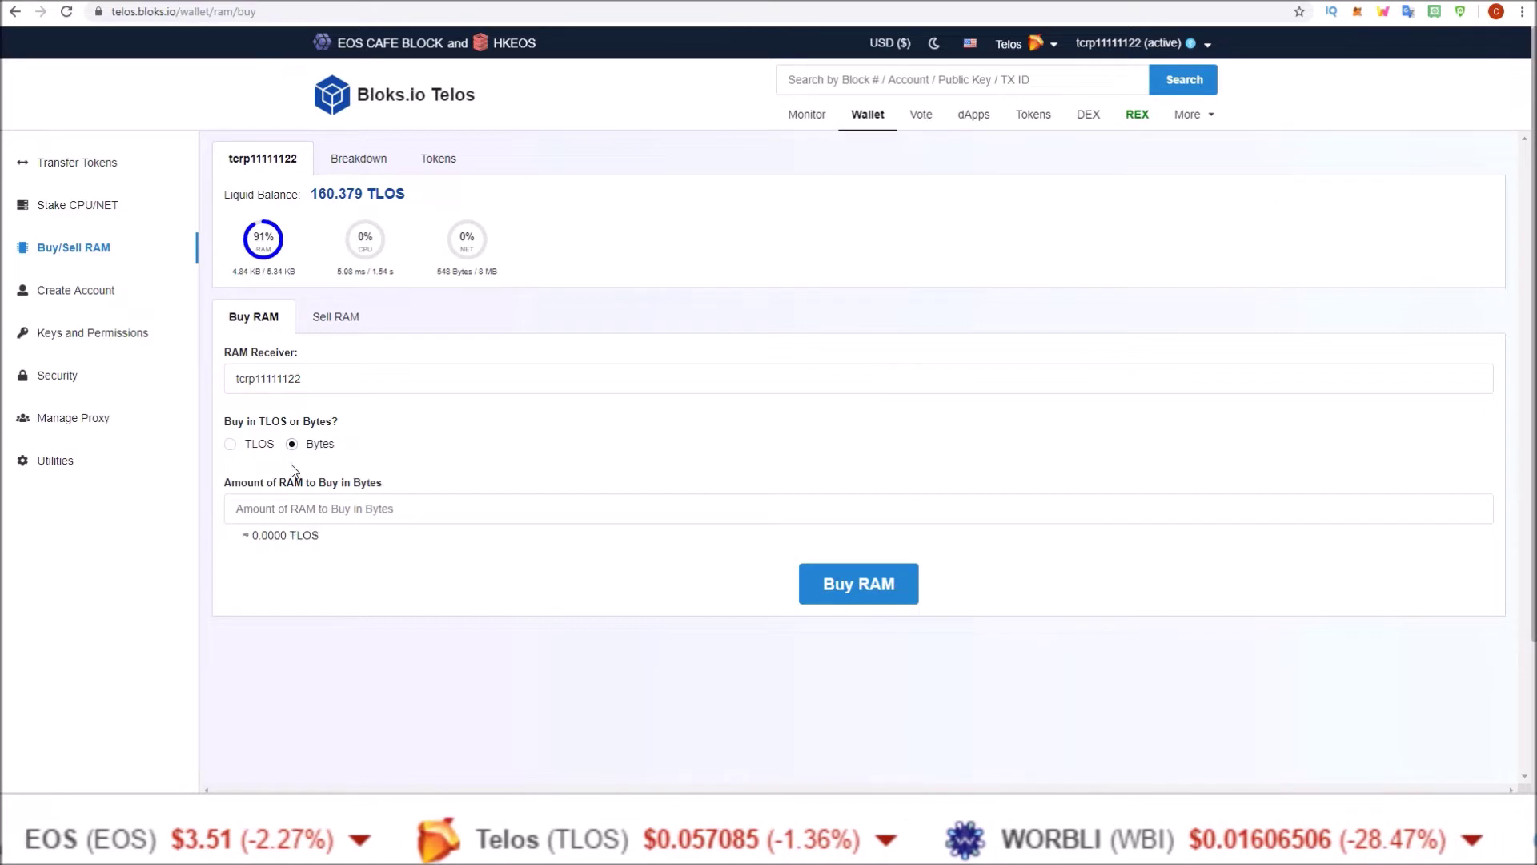
{"action": "left_click", "coordinate": [294, 508]}
{"action": "type", "text": "500"}
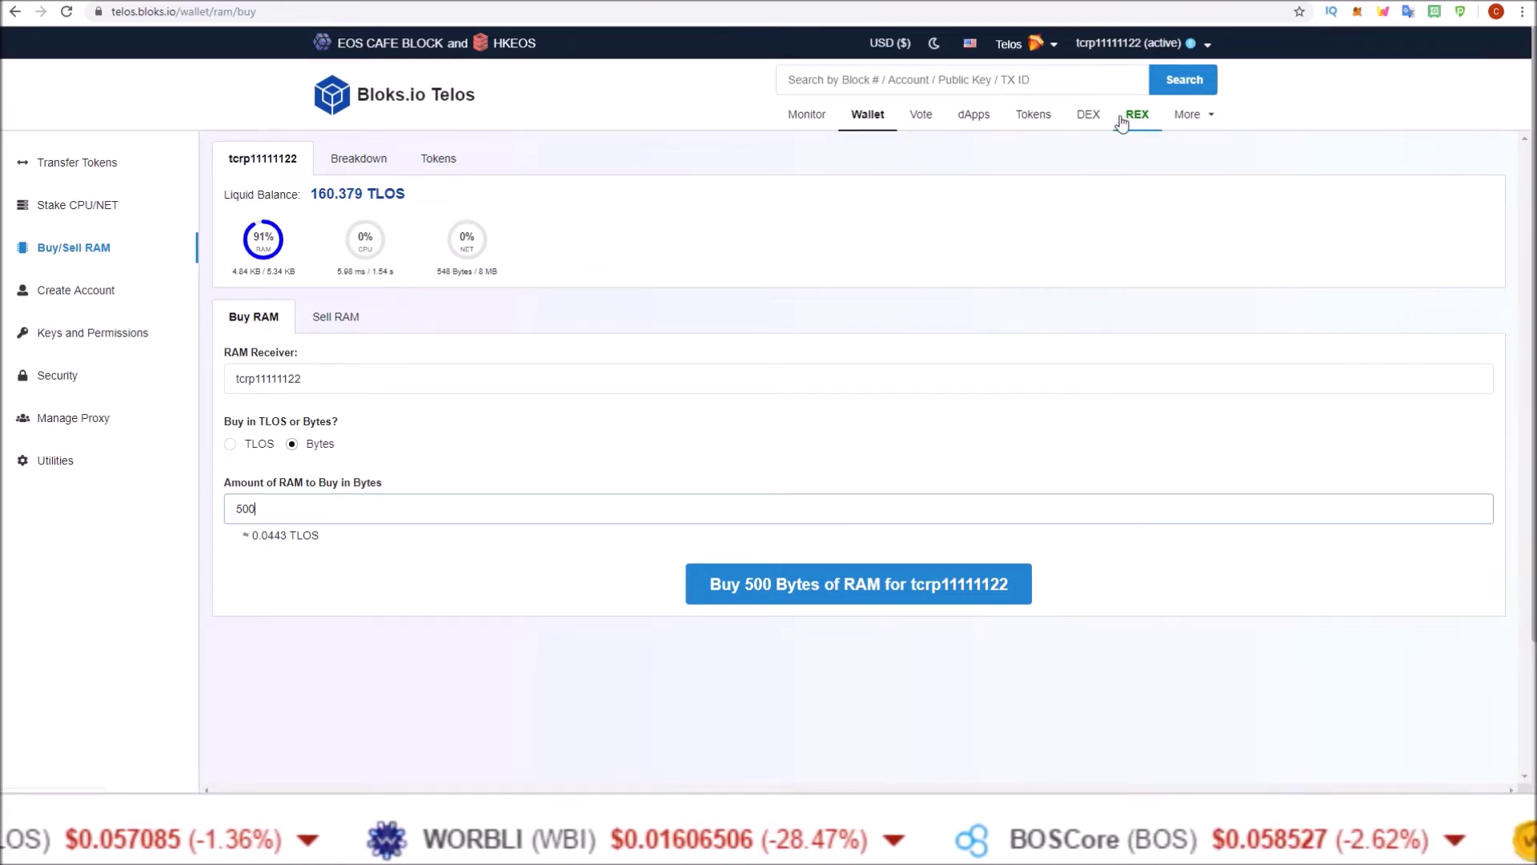
Open the REX page and view the lending options for staked and liquid TLOS
{"action": "left_click", "coordinate": [1134, 120]}
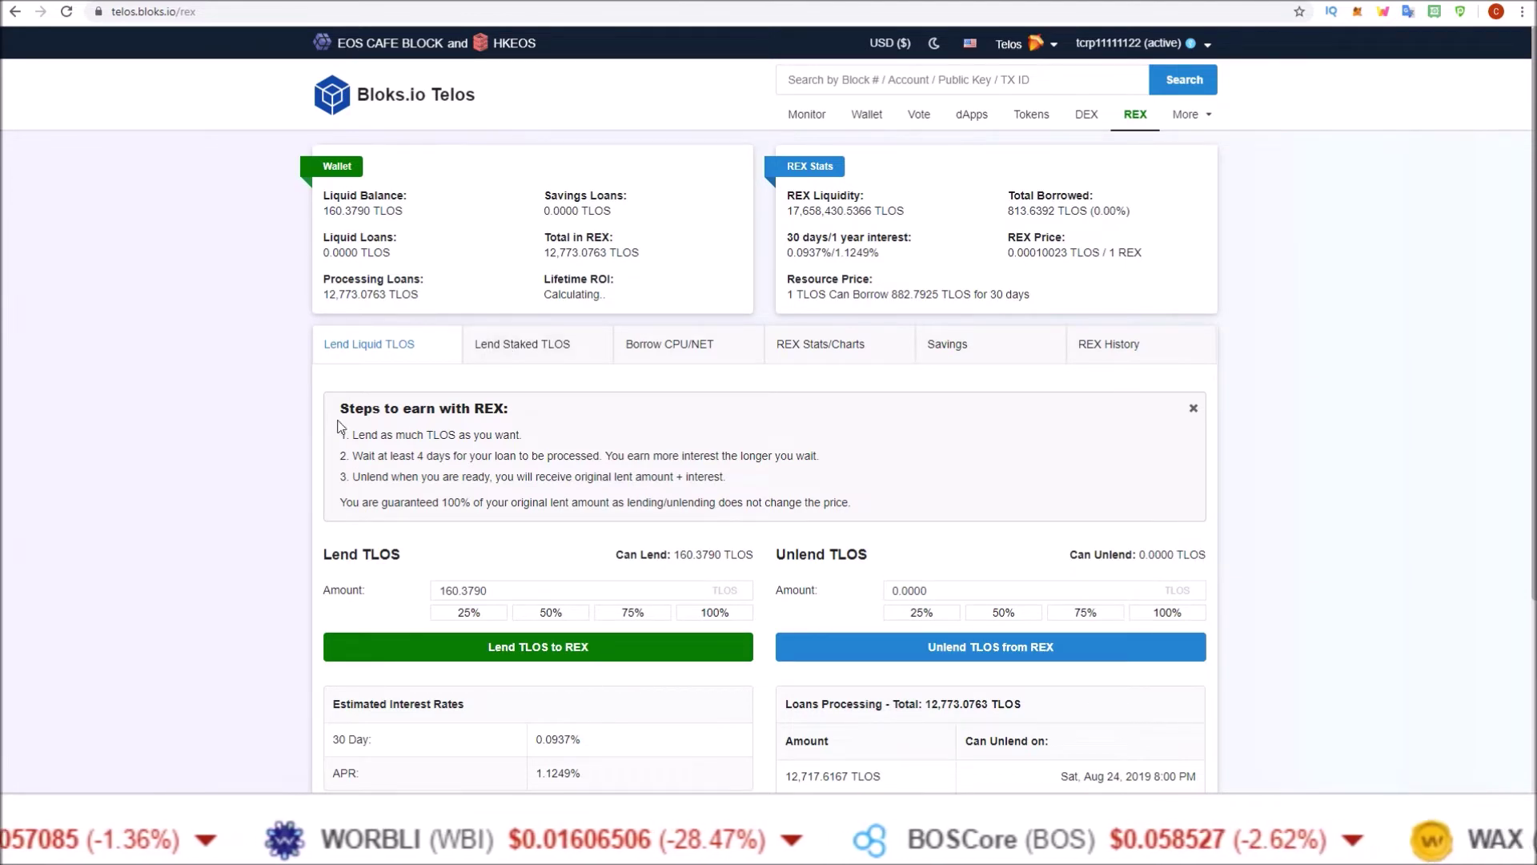
{"action": "left_click", "coordinate": [492, 346]}
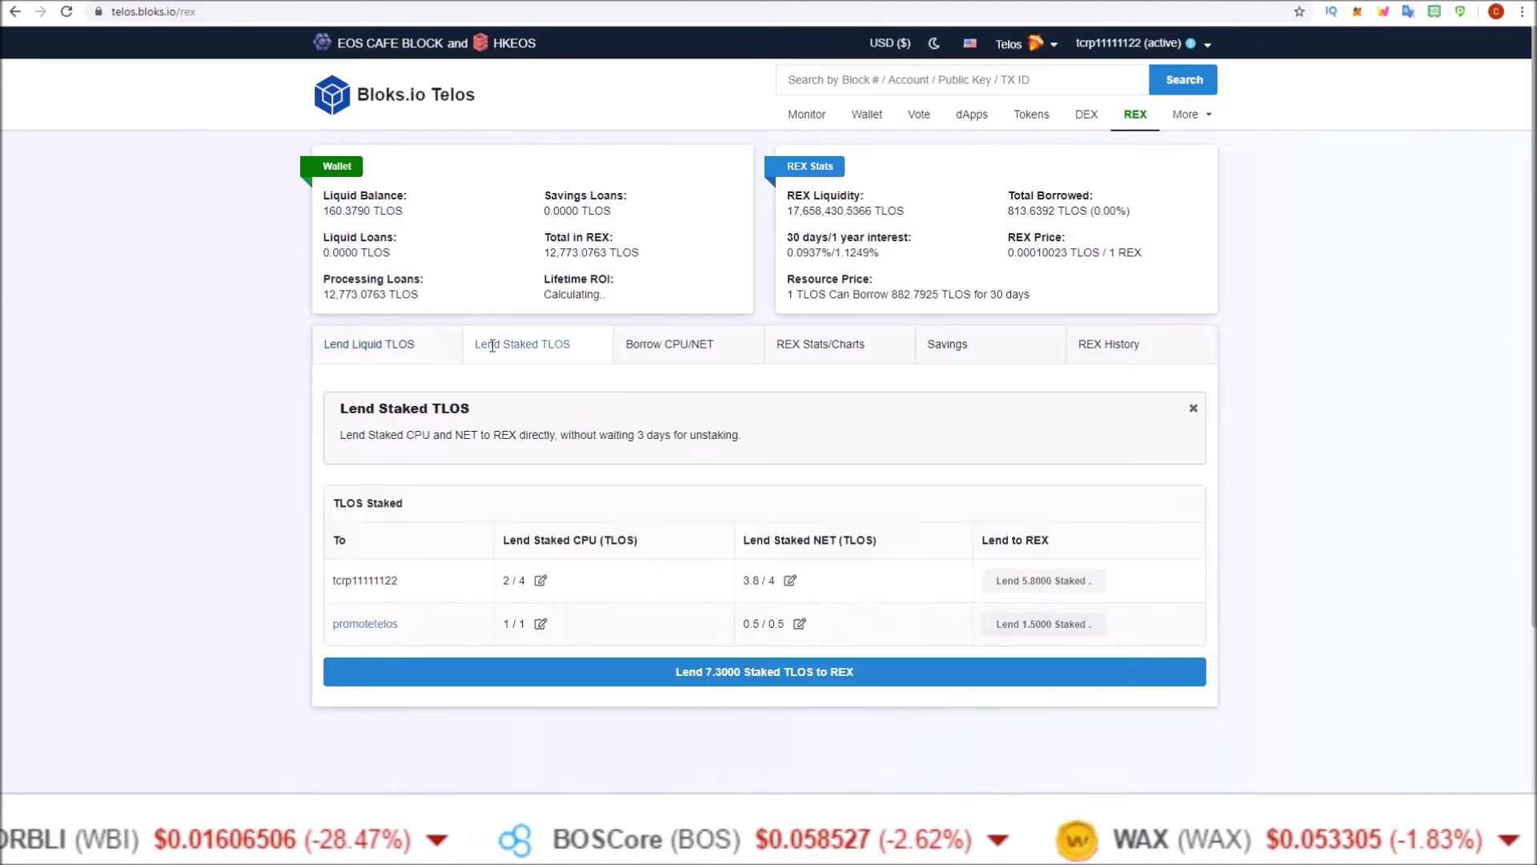
{"action": "left_click", "coordinate": [391, 343]}
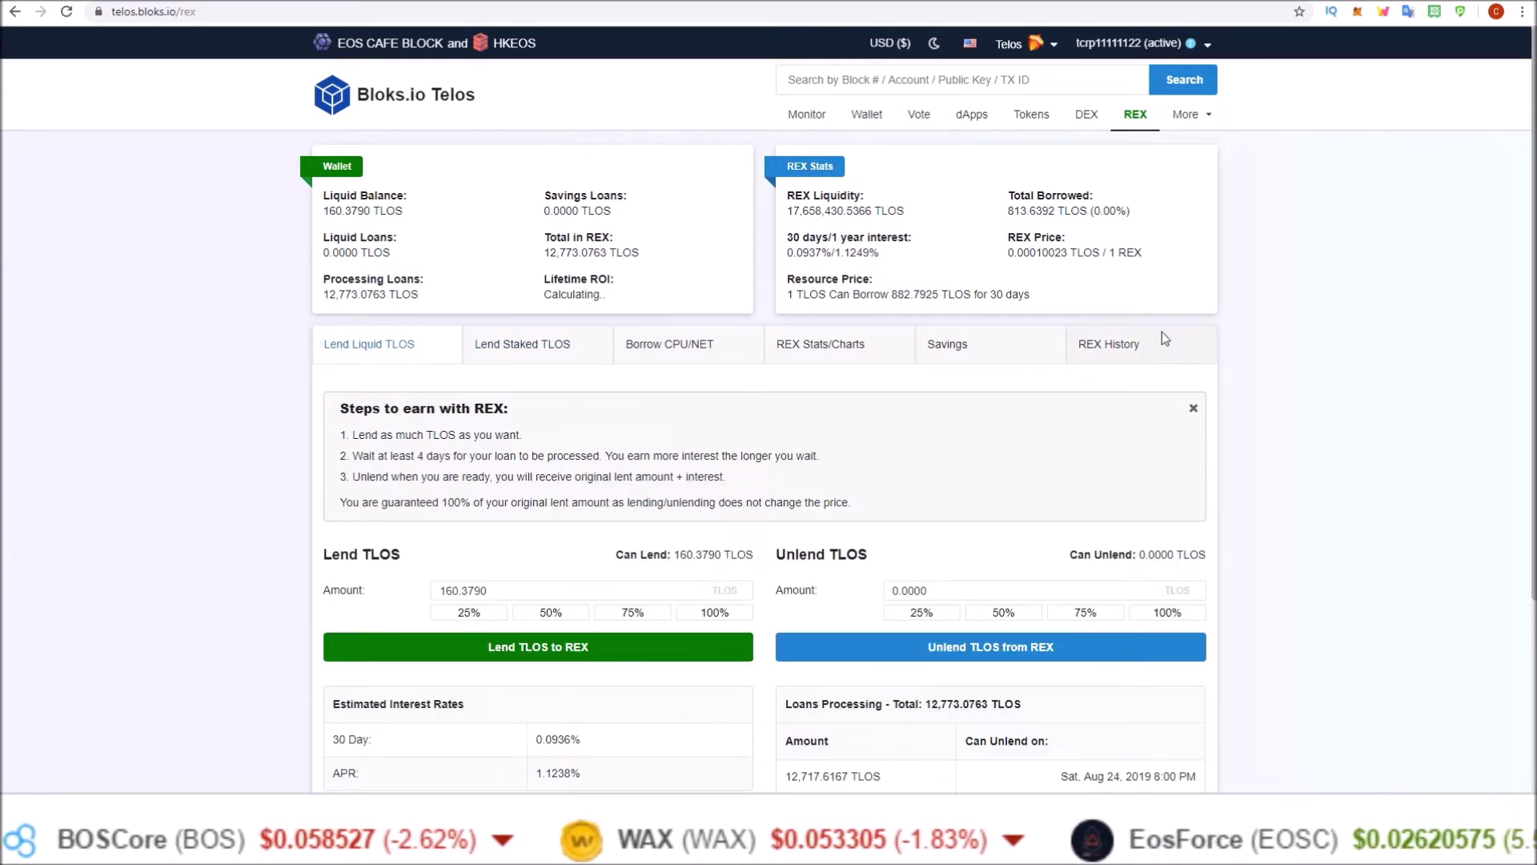
Try the preset percentages for the liquid TLOS lending amount and settle on 50%, giving 80.1895 TLOS
{"action": "left_click_drag", "start_coordinate": [1533, 130], "coordinate": [1531, 215]}
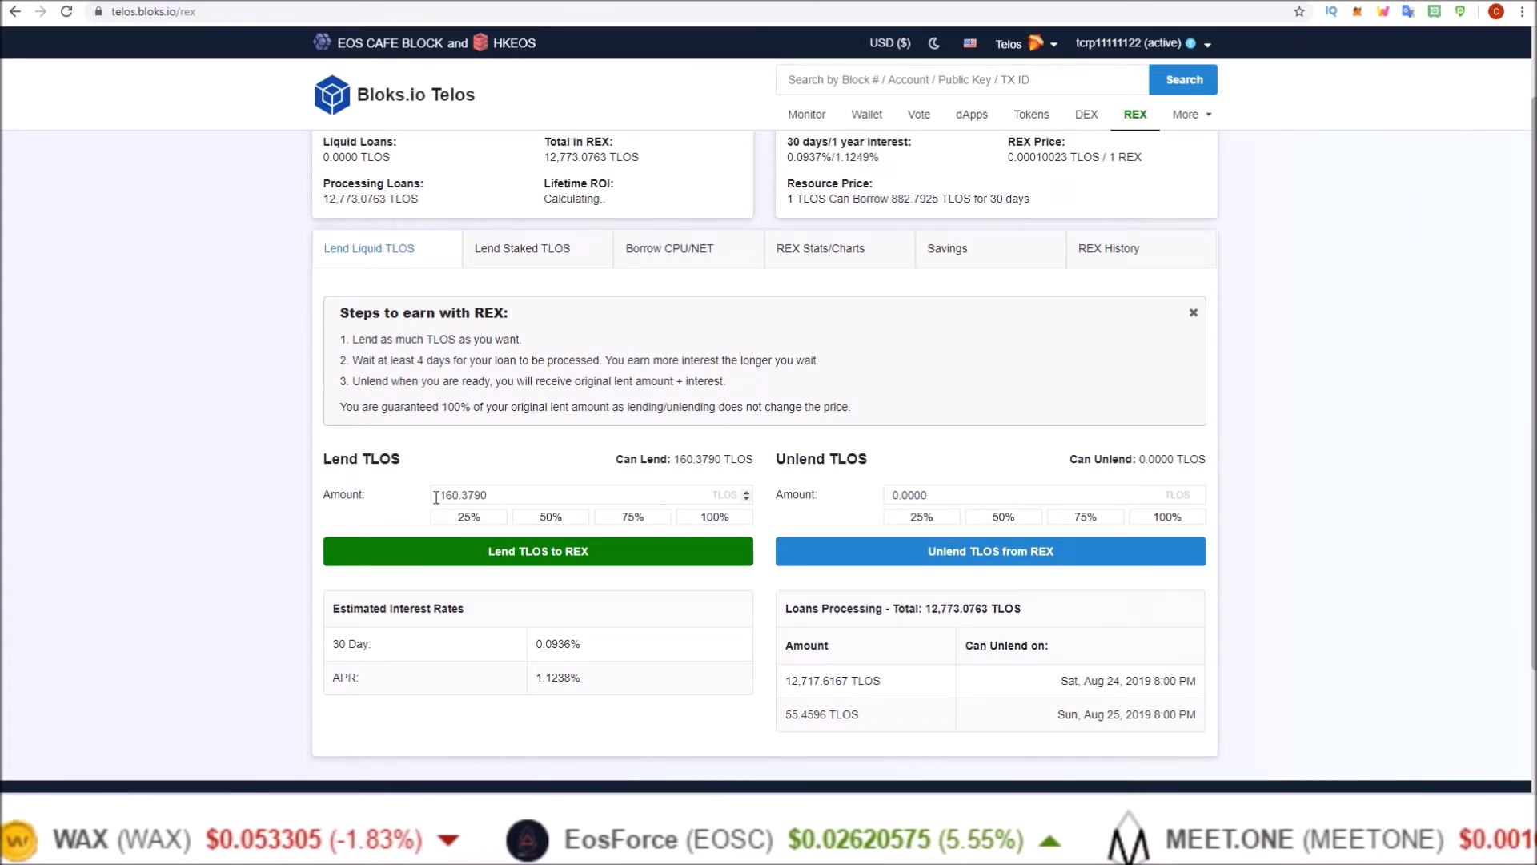
{"action": "left_click_drag", "start_coordinate": [435, 497], "coordinate": [543, 495]}
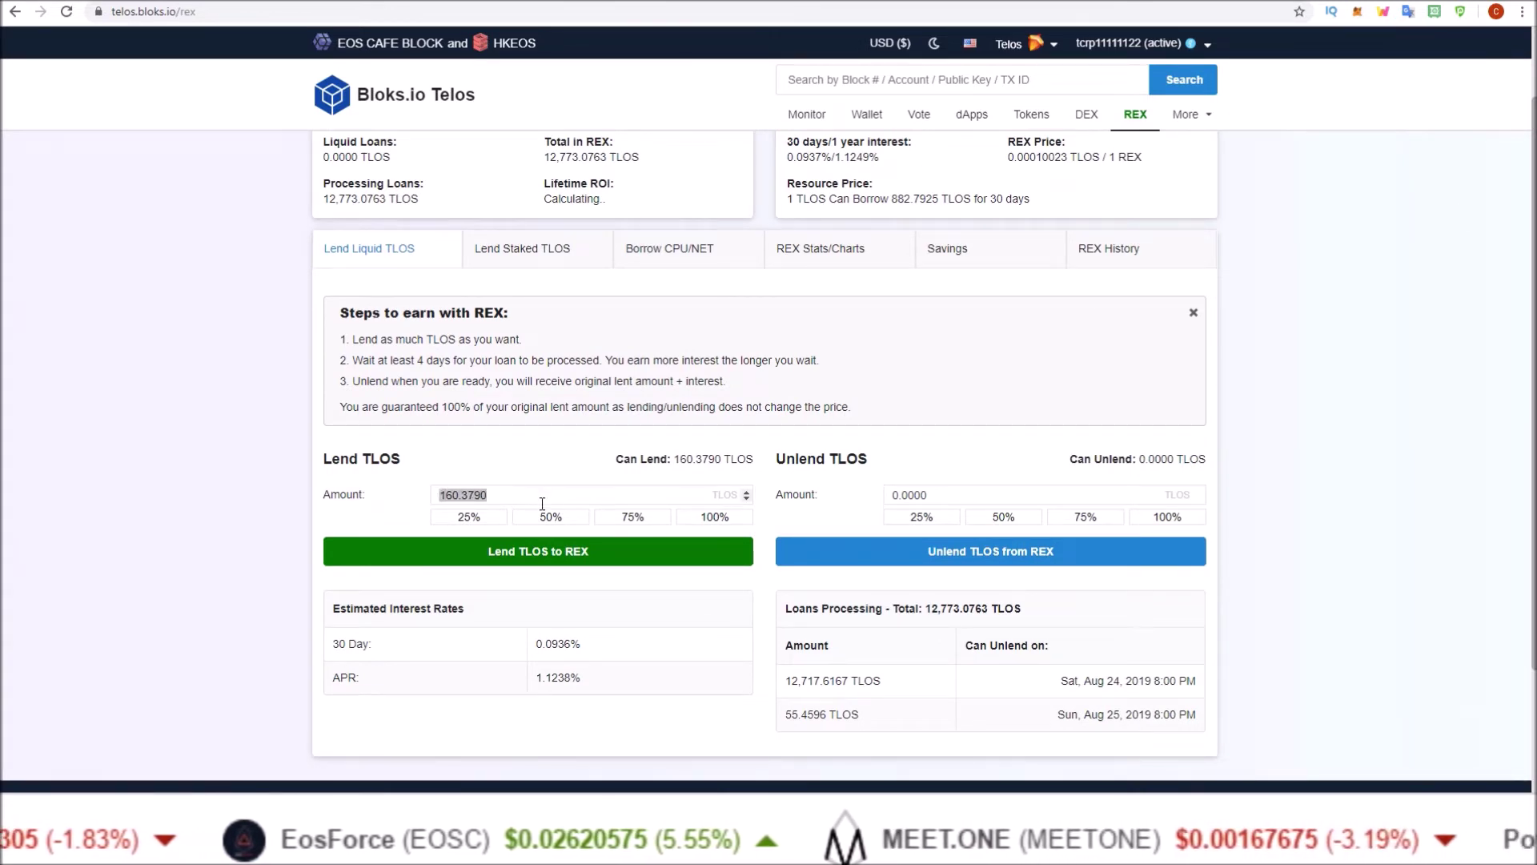
{"action": "left_click_drag", "start_coordinate": [675, 459], "coordinate": [756, 460]}
{"action": "left_click", "coordinate": [392, 513]}
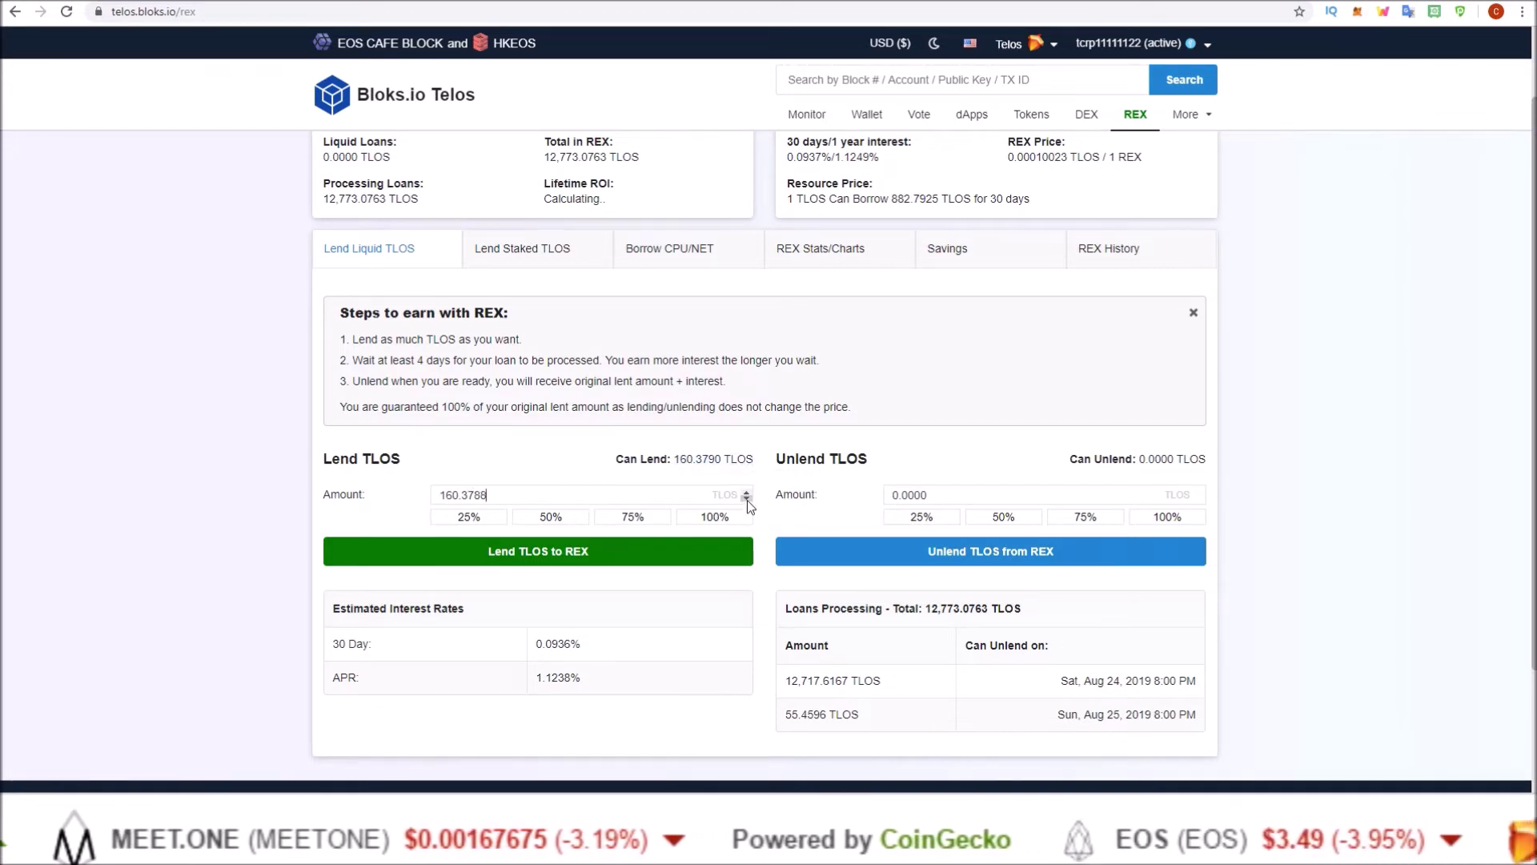
{"action": "left_click", "coordinate": [468, 516]}
{"action": "left_click", "coordinate": [545, 516]}
{"action": "left_click", "coordinate": [615, 522]}
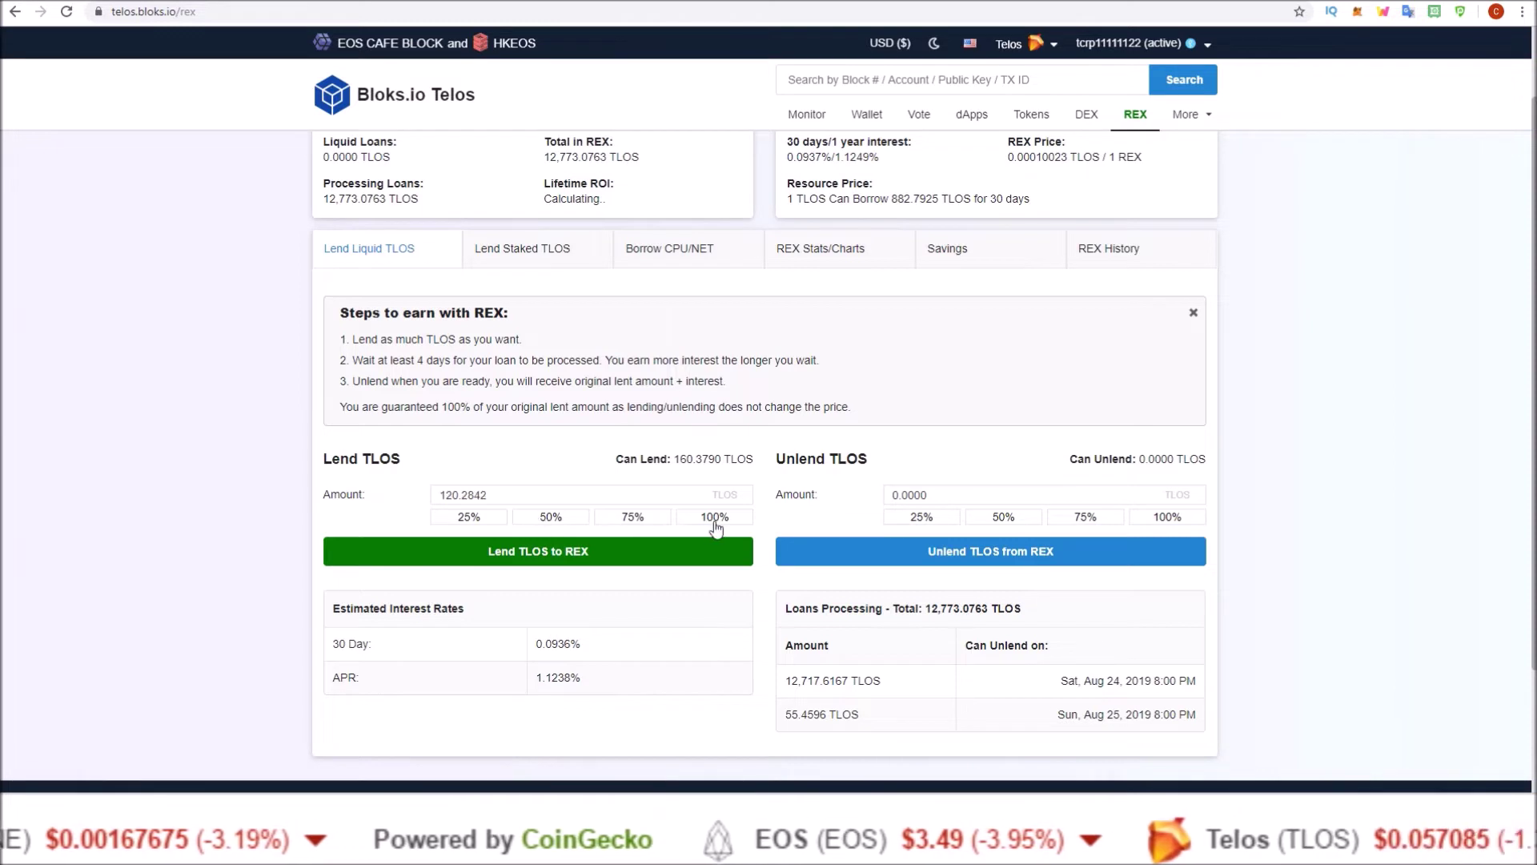
{"action": "left_click", "coordinate": [712, 525]}
{"action": "left_click", "coordinate": [577, 524]}
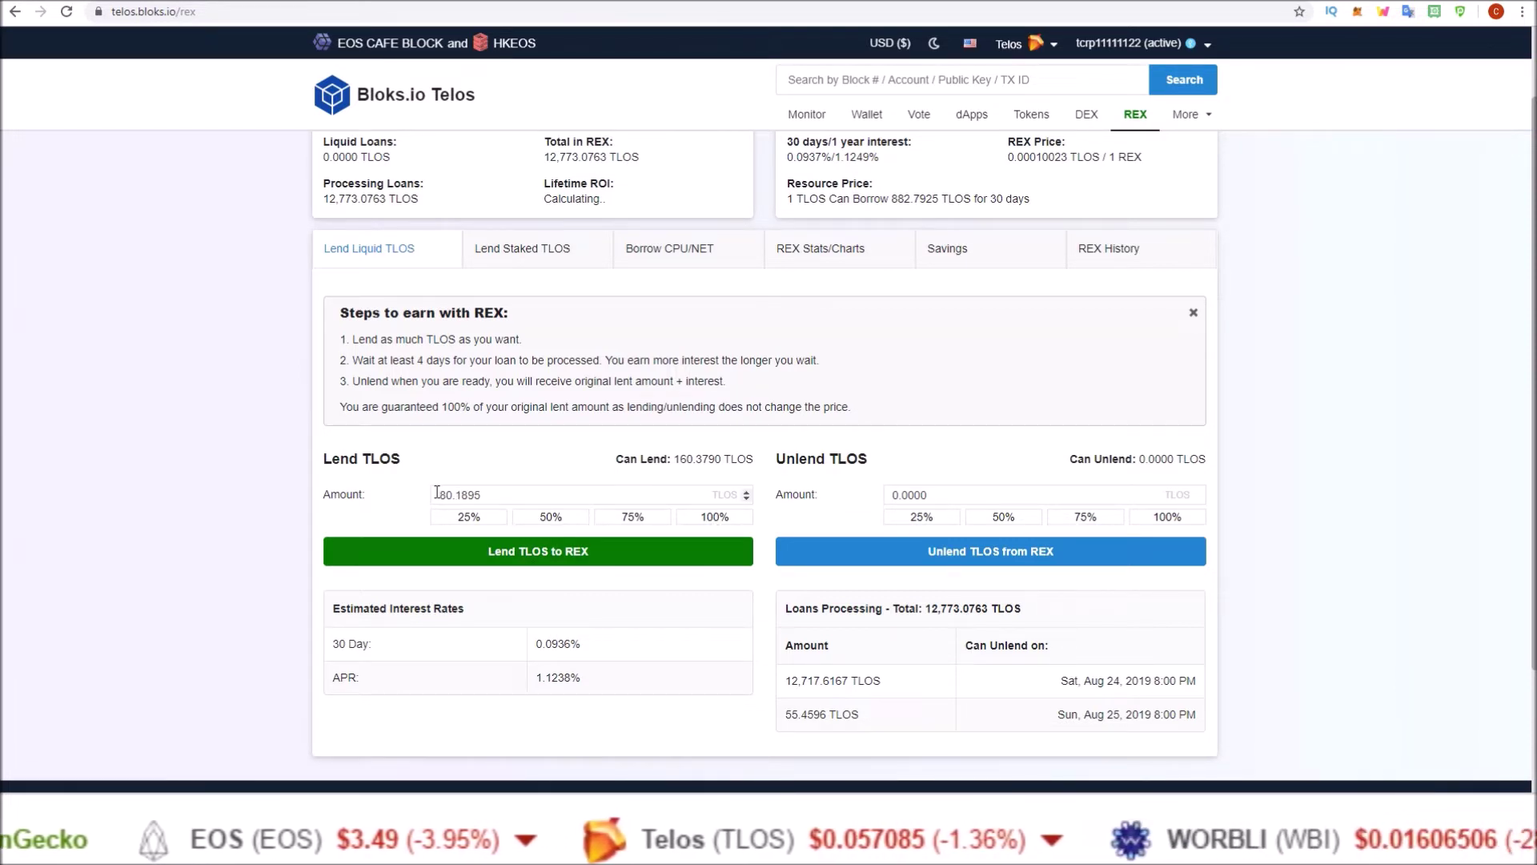
Lend the 80.1895 TLOS to REX and approve the deposit and buyrex actions in Scatter
{"action": "left_click_drag", "start_coordinate": [437, 493], "coordinate": [487, 494]}
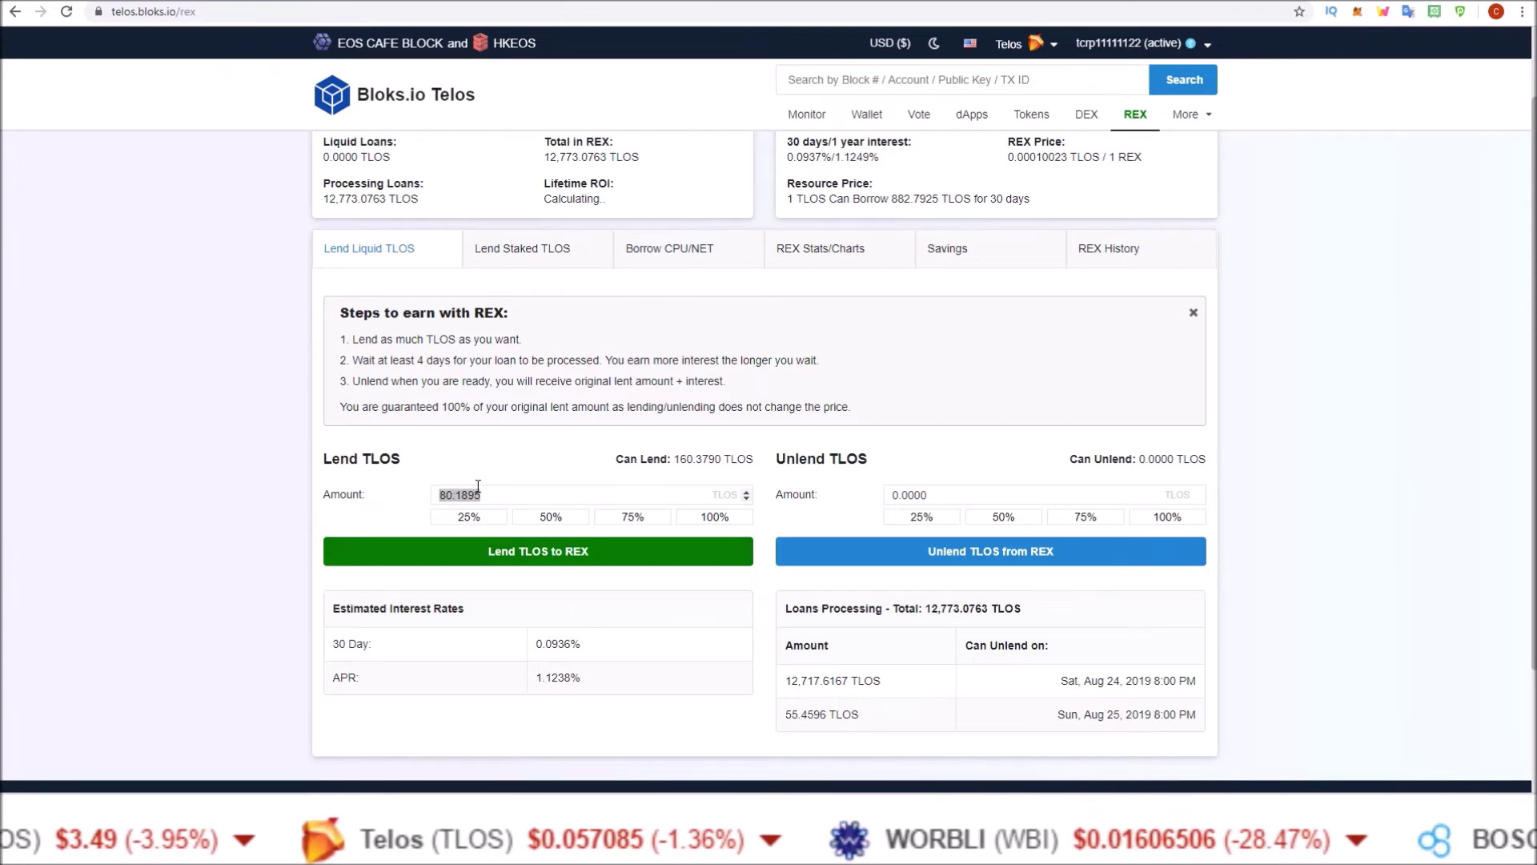
{"action": "left_click", "coordinate": [540, 559]}
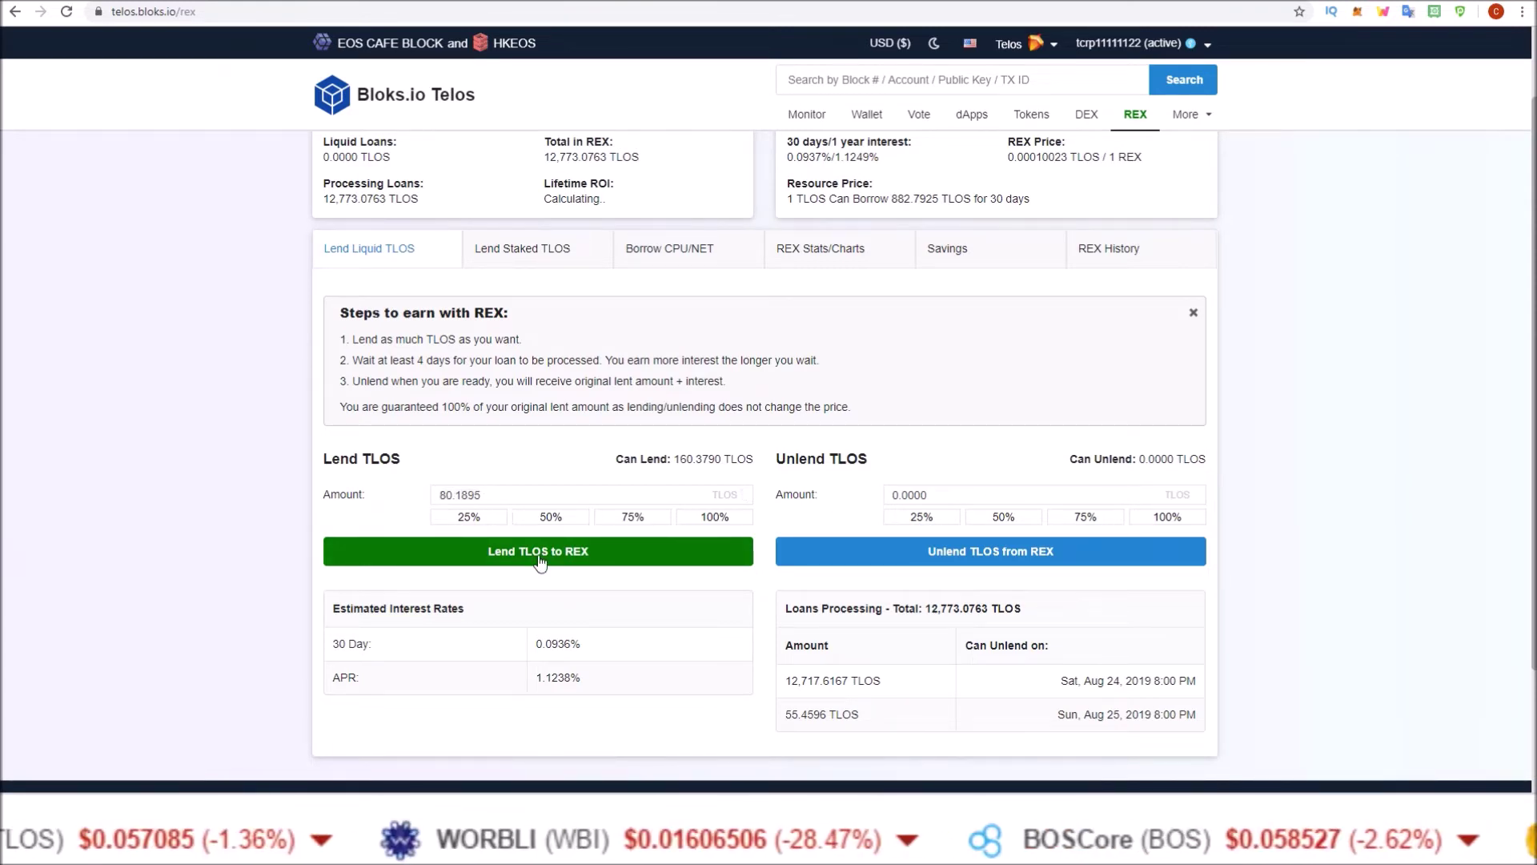
{"action": "left_click", "coordinate": [540, 558]}
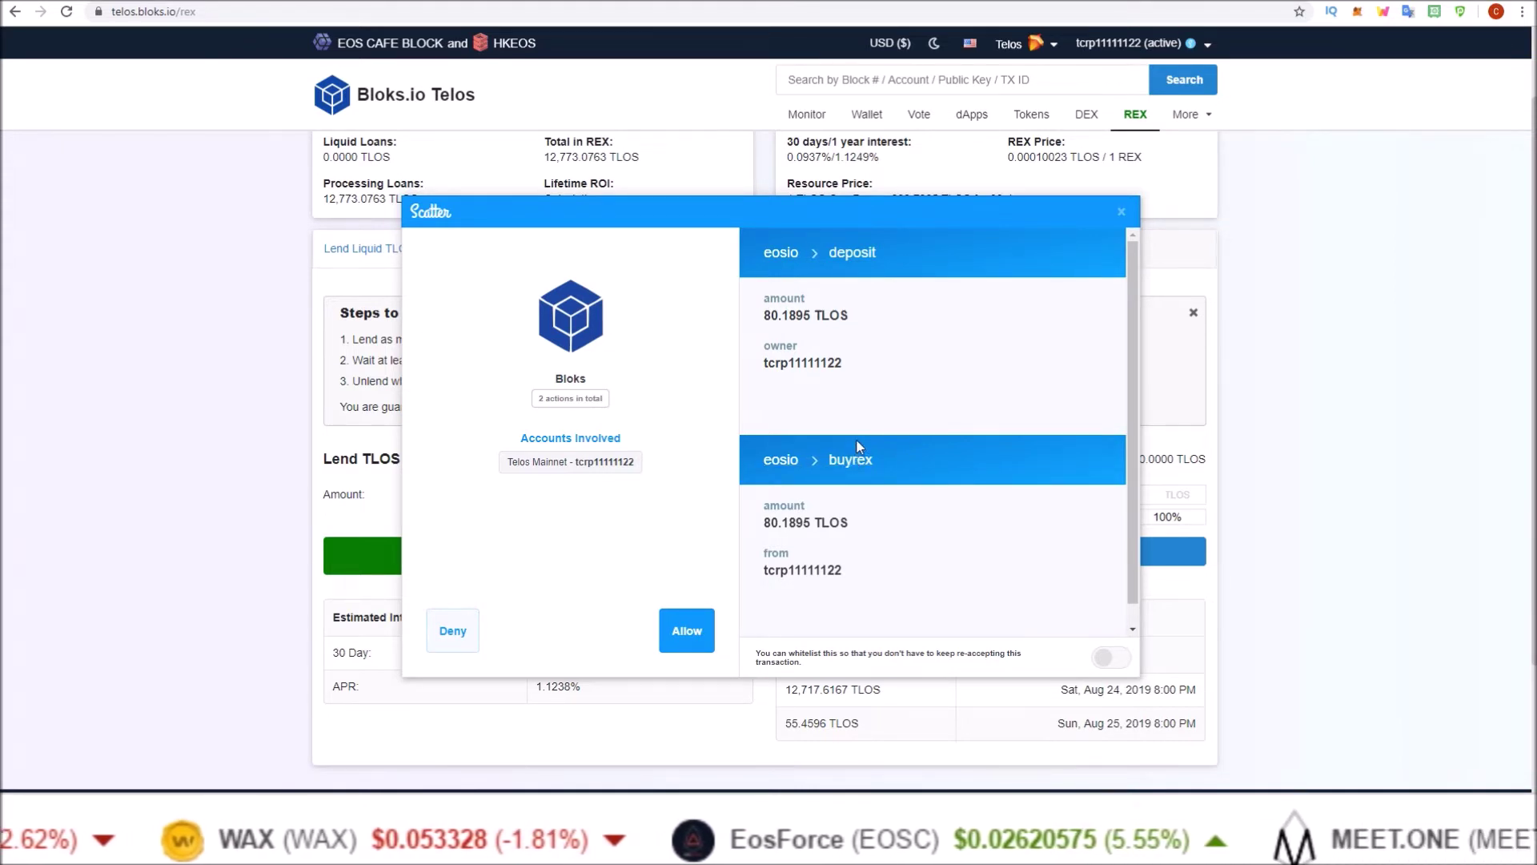
{"action": "left_click", "coordinate": [689, 632]}
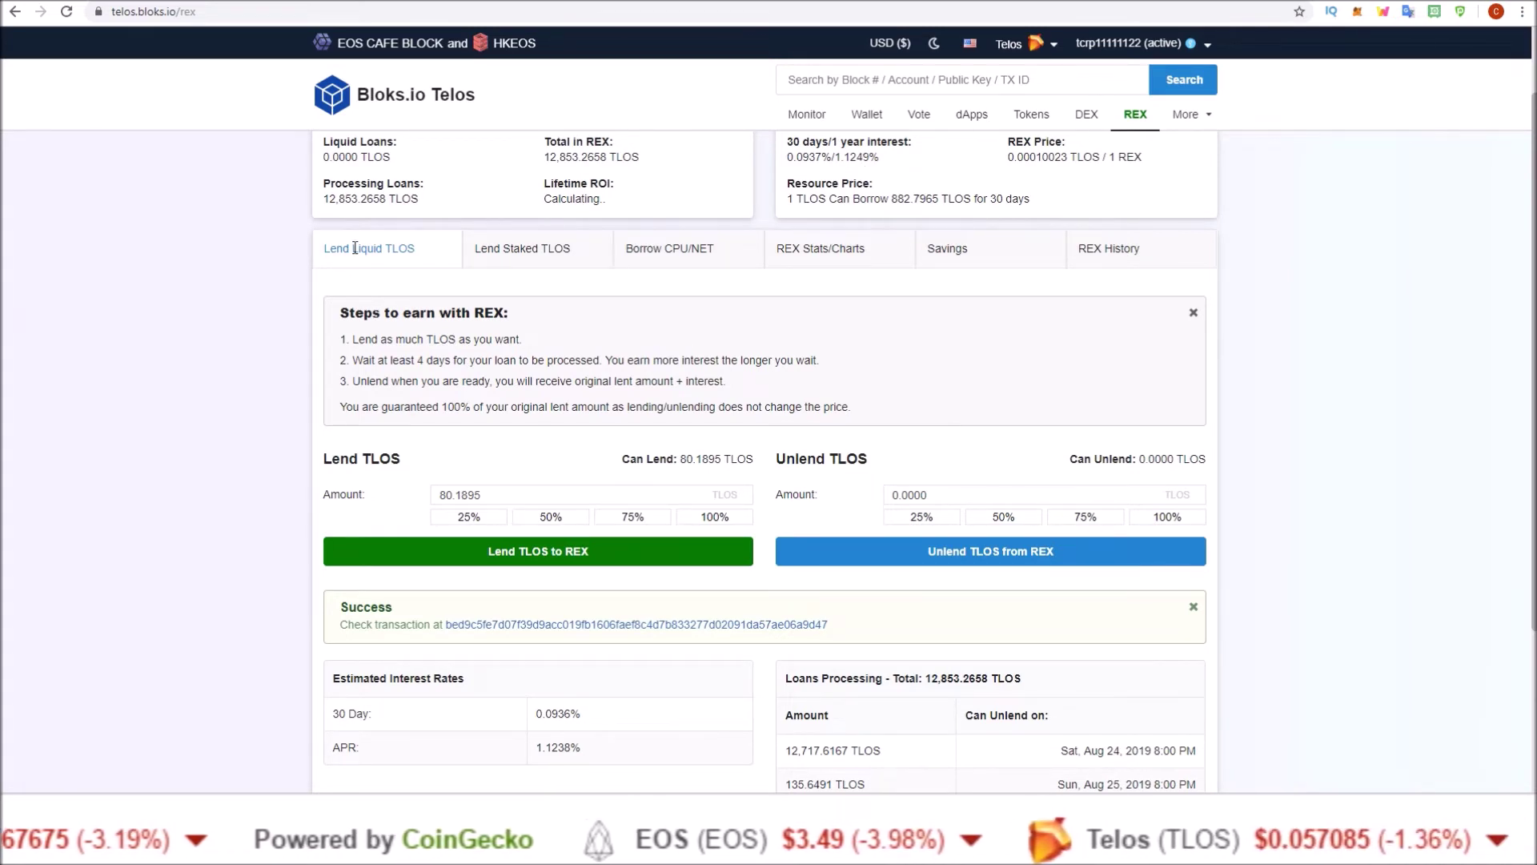
Show the staked TLOS lending table and check the row of the user's own account
{"action": "scroll", "coordinate": [1406, 242], "scroll_direction": "up", "scroll_amount": 1}
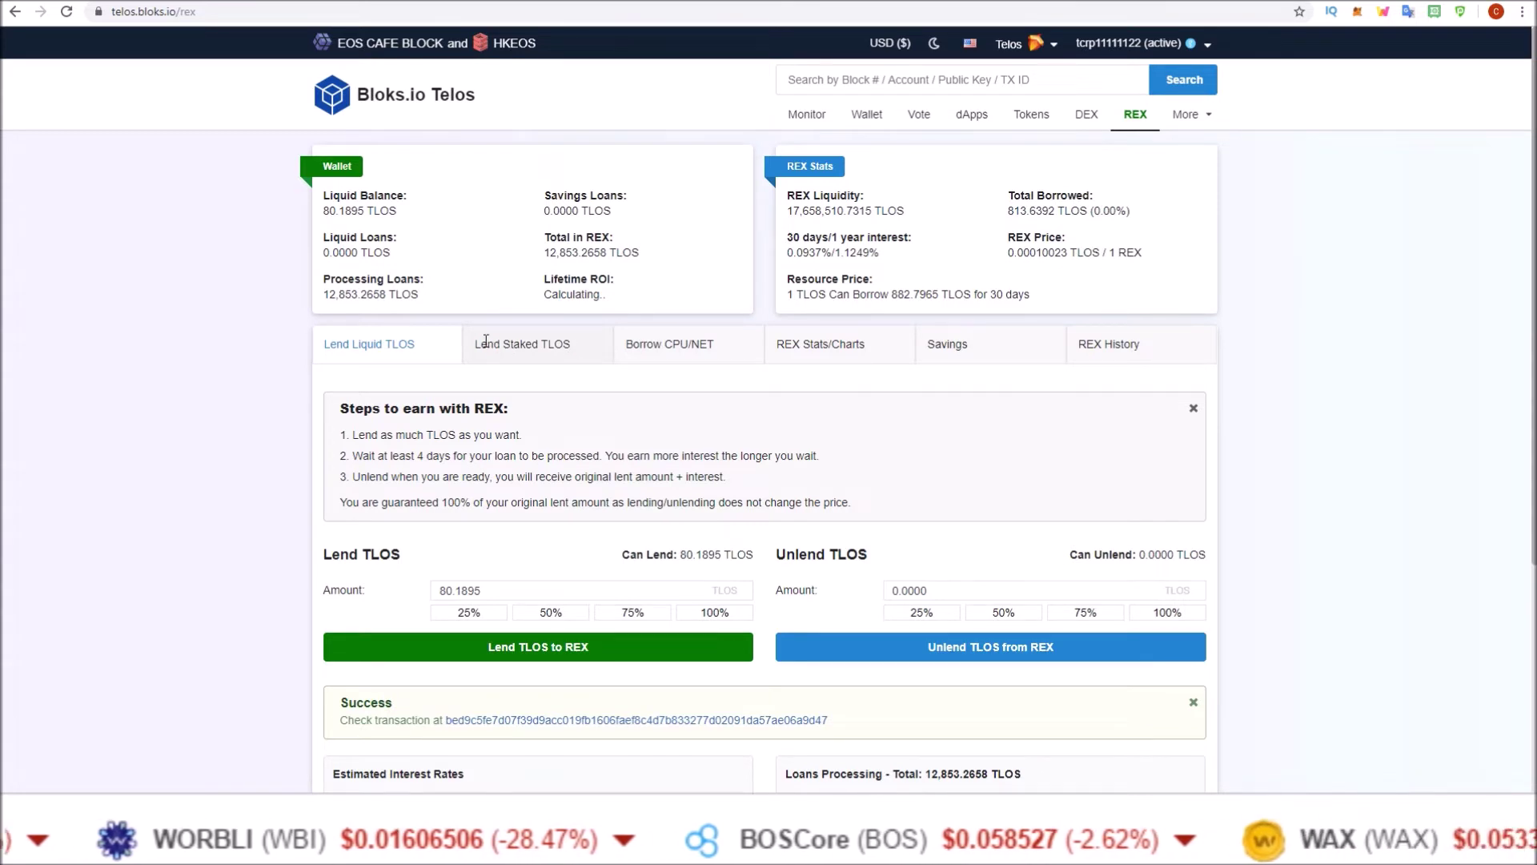
{"action": "left_click", "coordinate": [527, 352]}
{"action": "scroll", "coordinate": [1523, 271], "scroll_direction": "up", "scroll_amount": 1}
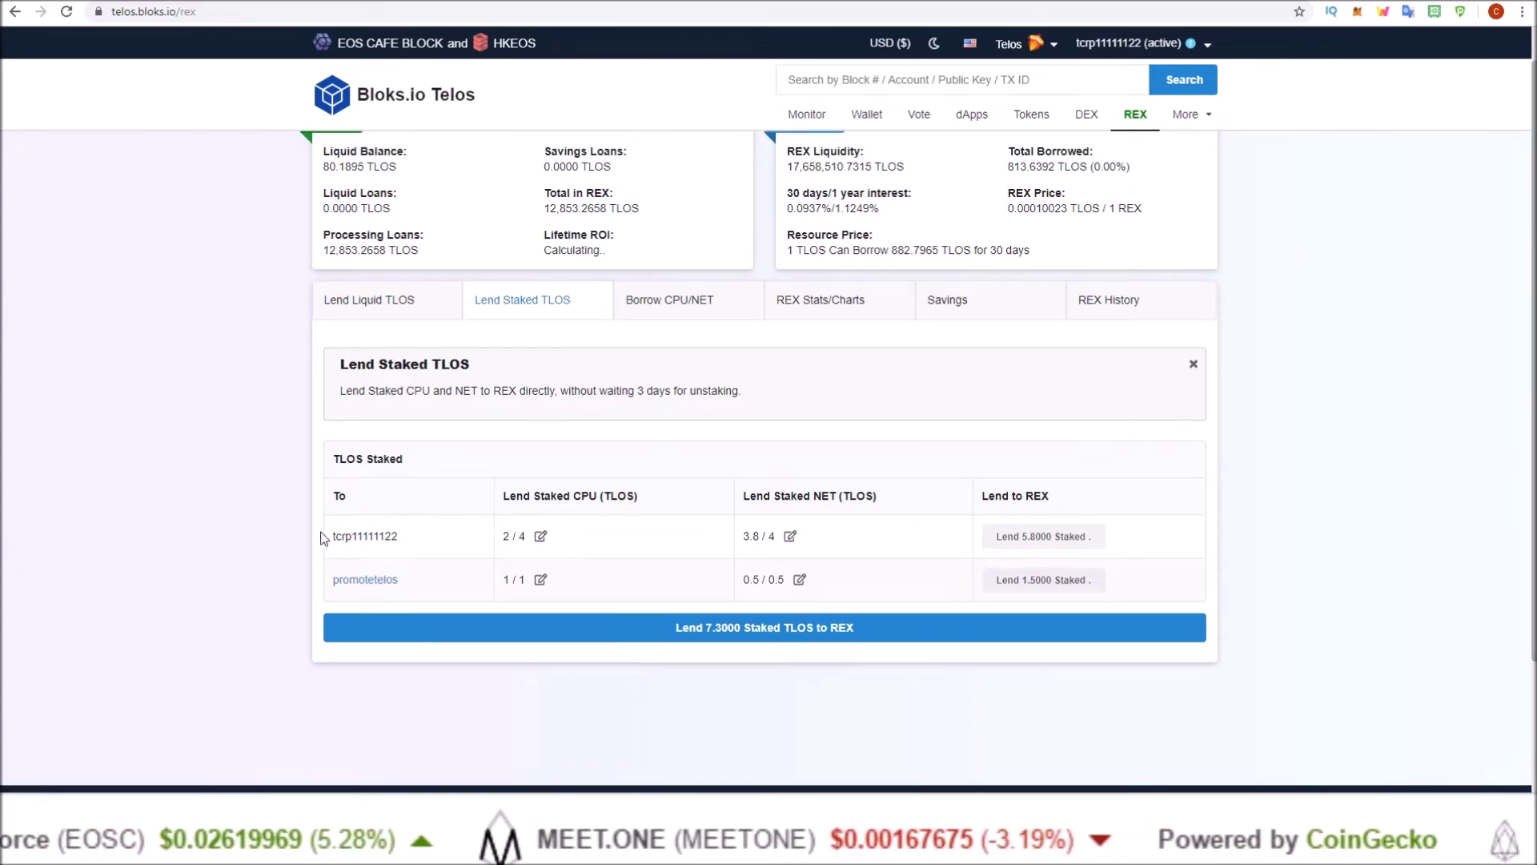
{"action": "left_click_drag", "start_coordinate": [320, 540], "coordinate": [406, 538]}
{"action": "left_click", "coordinate": [393, 534]}
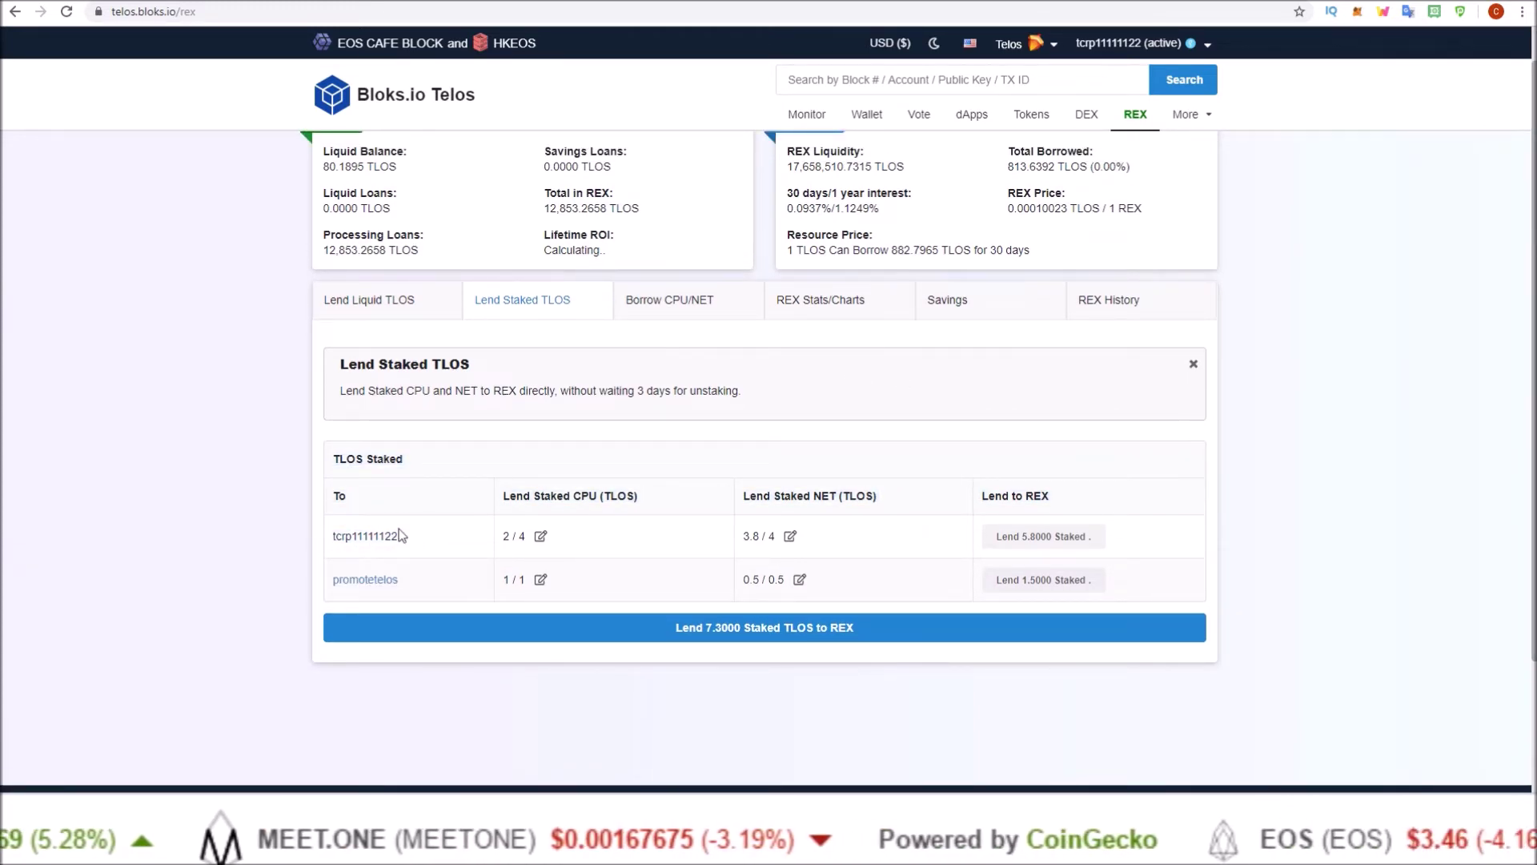
{"action": "left_click", "coordinate": [541, 536]}
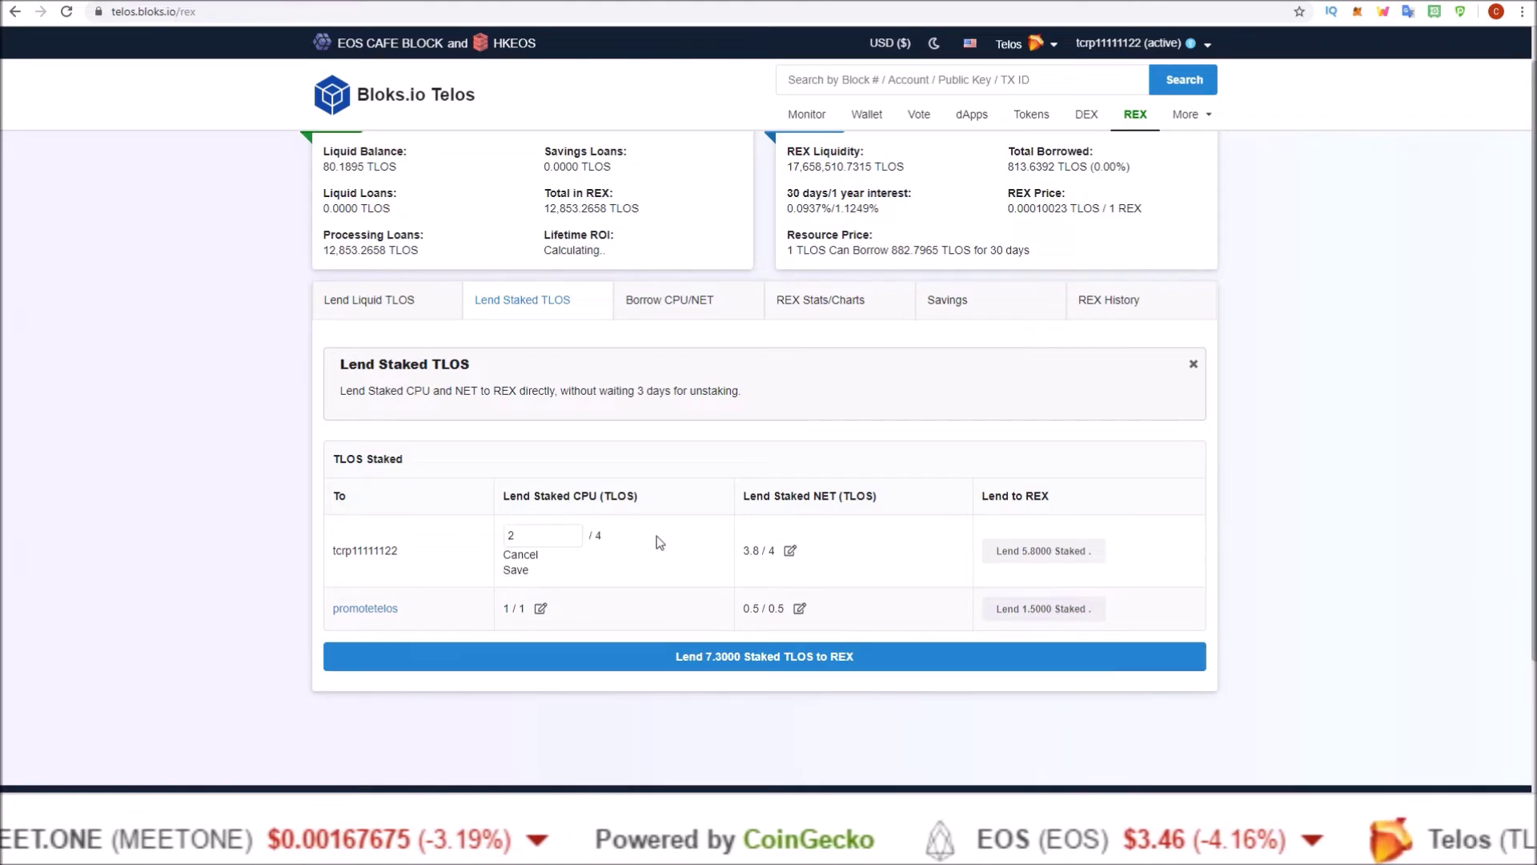
{"action": "left_click", "coordinate": [788, 550]}
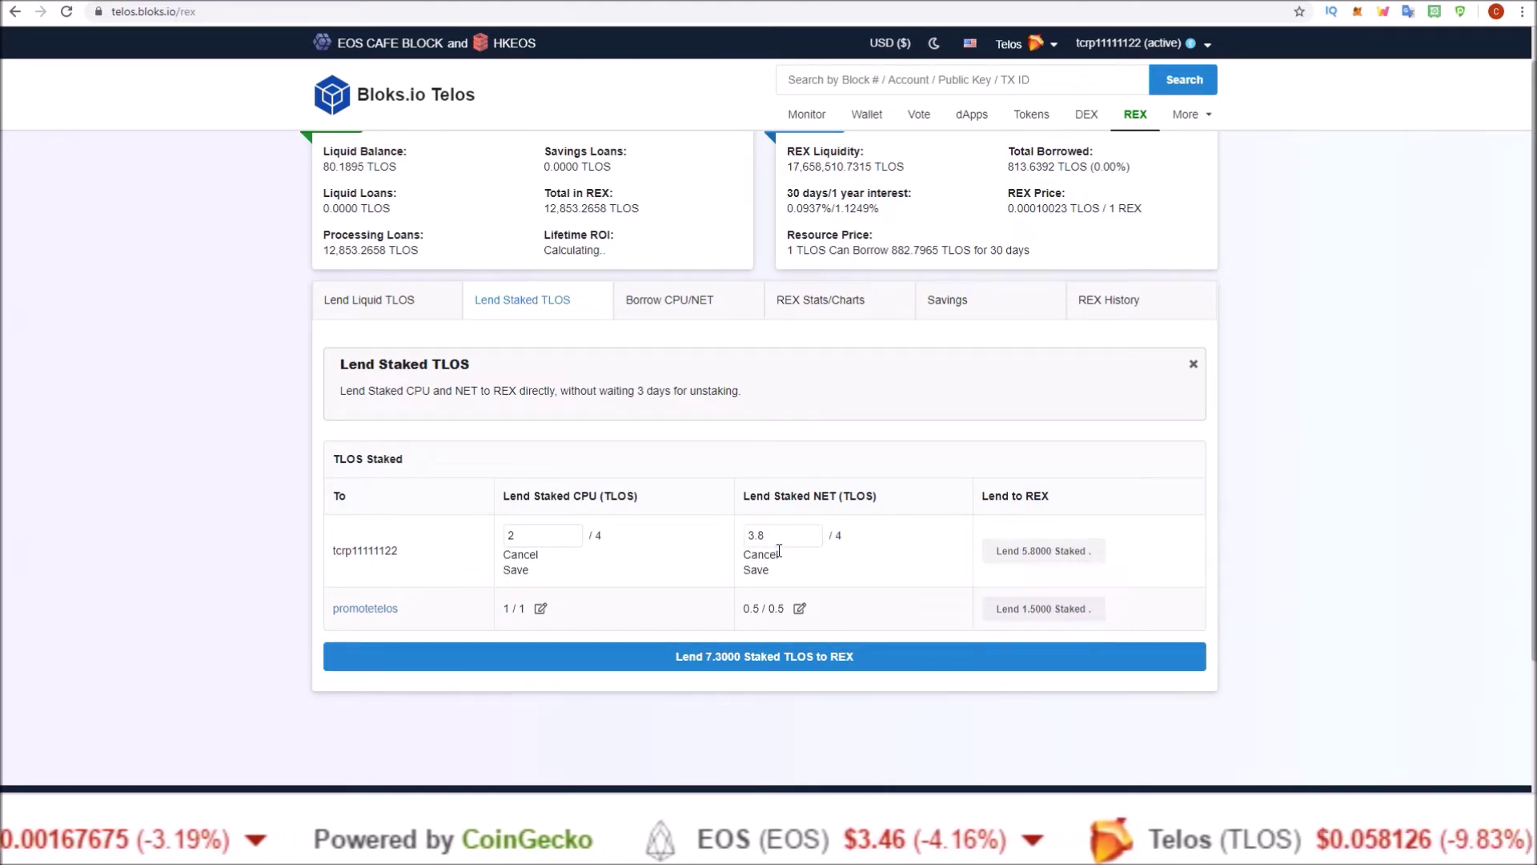
{"action": "left_click", "coordinate": [753, 558]}
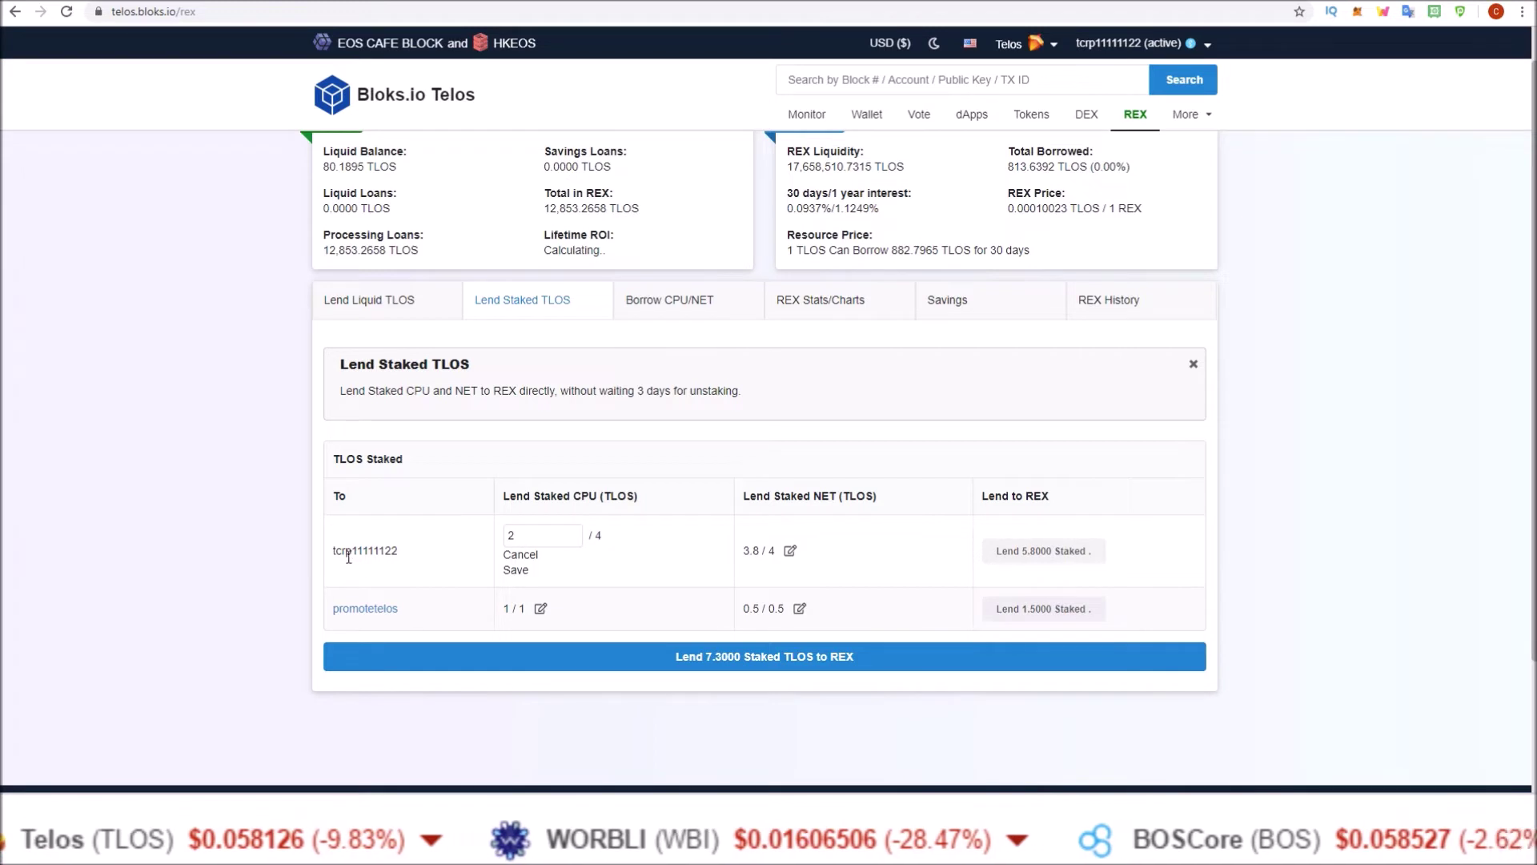
{"action": "left_click_drag", "start_coordinate": [333, 550], "coordinate": [407, 559]}
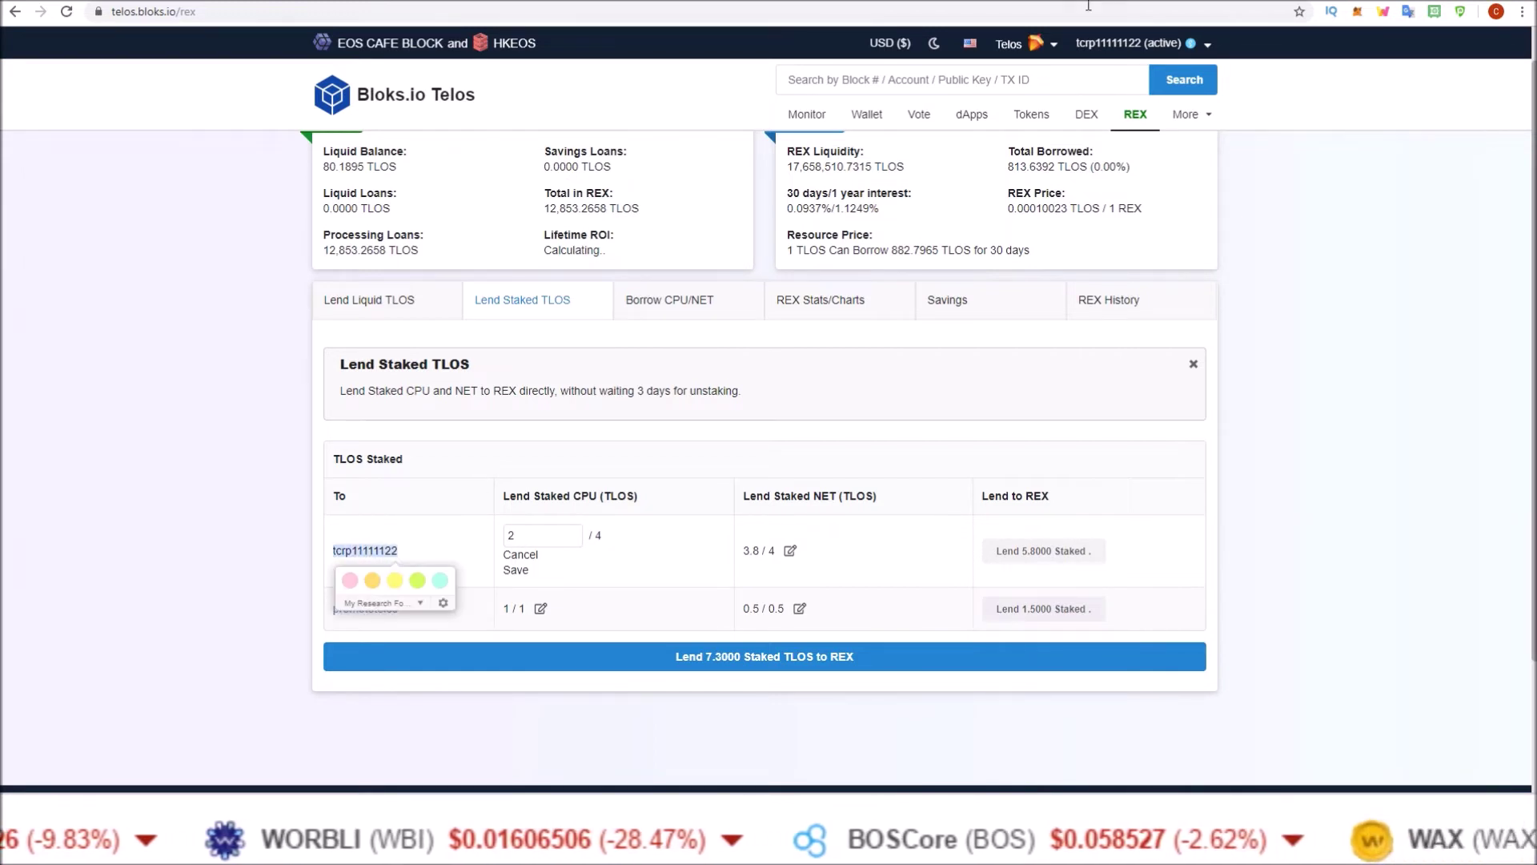
{"action": "left_click", "coordinate": [472, 565]}
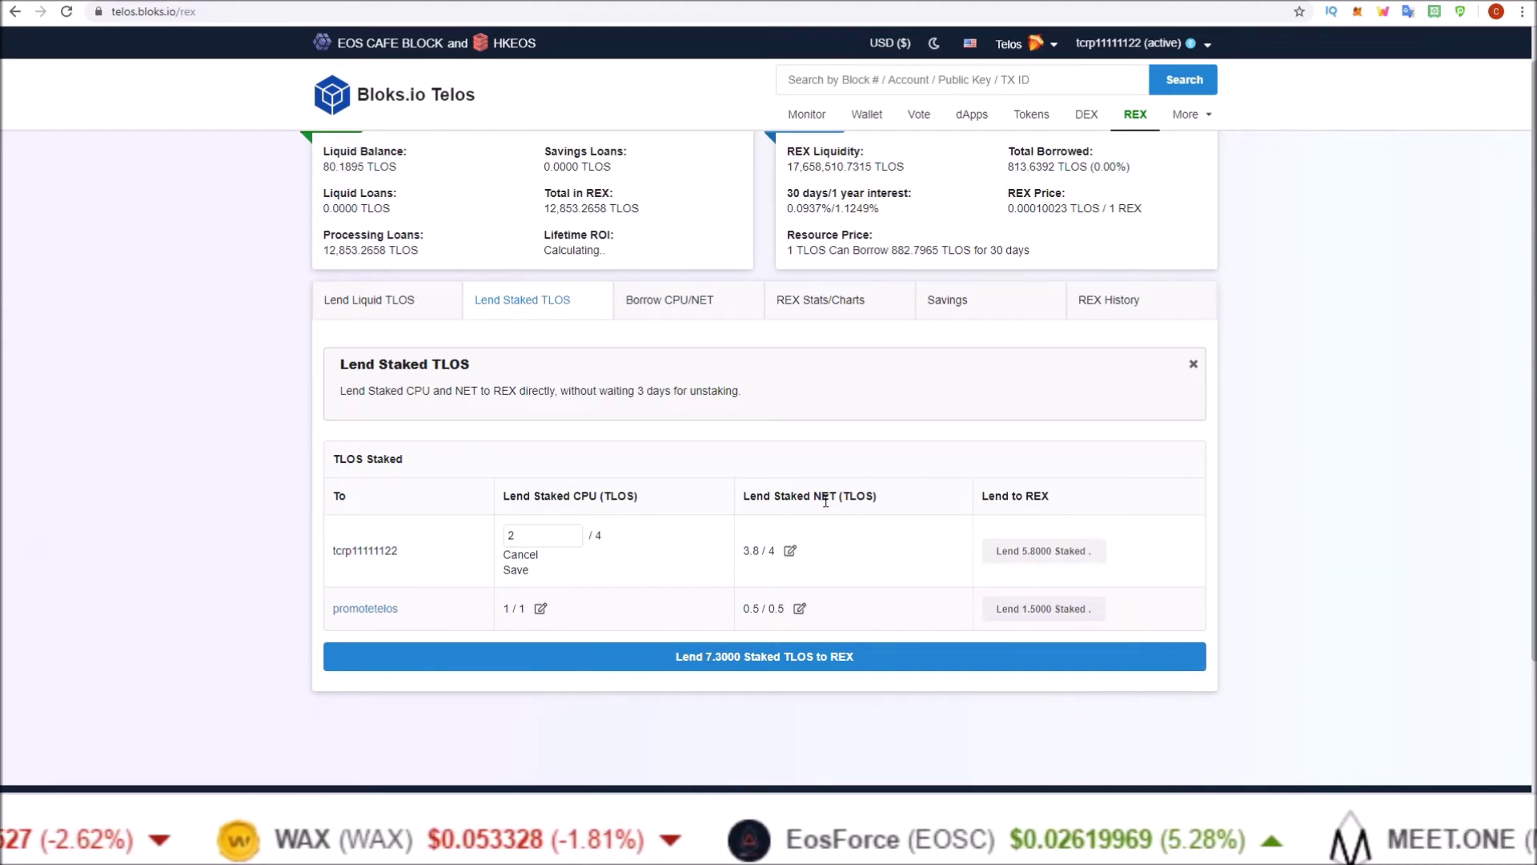
{"action": "left_click", "coordinate": [515, 569]}
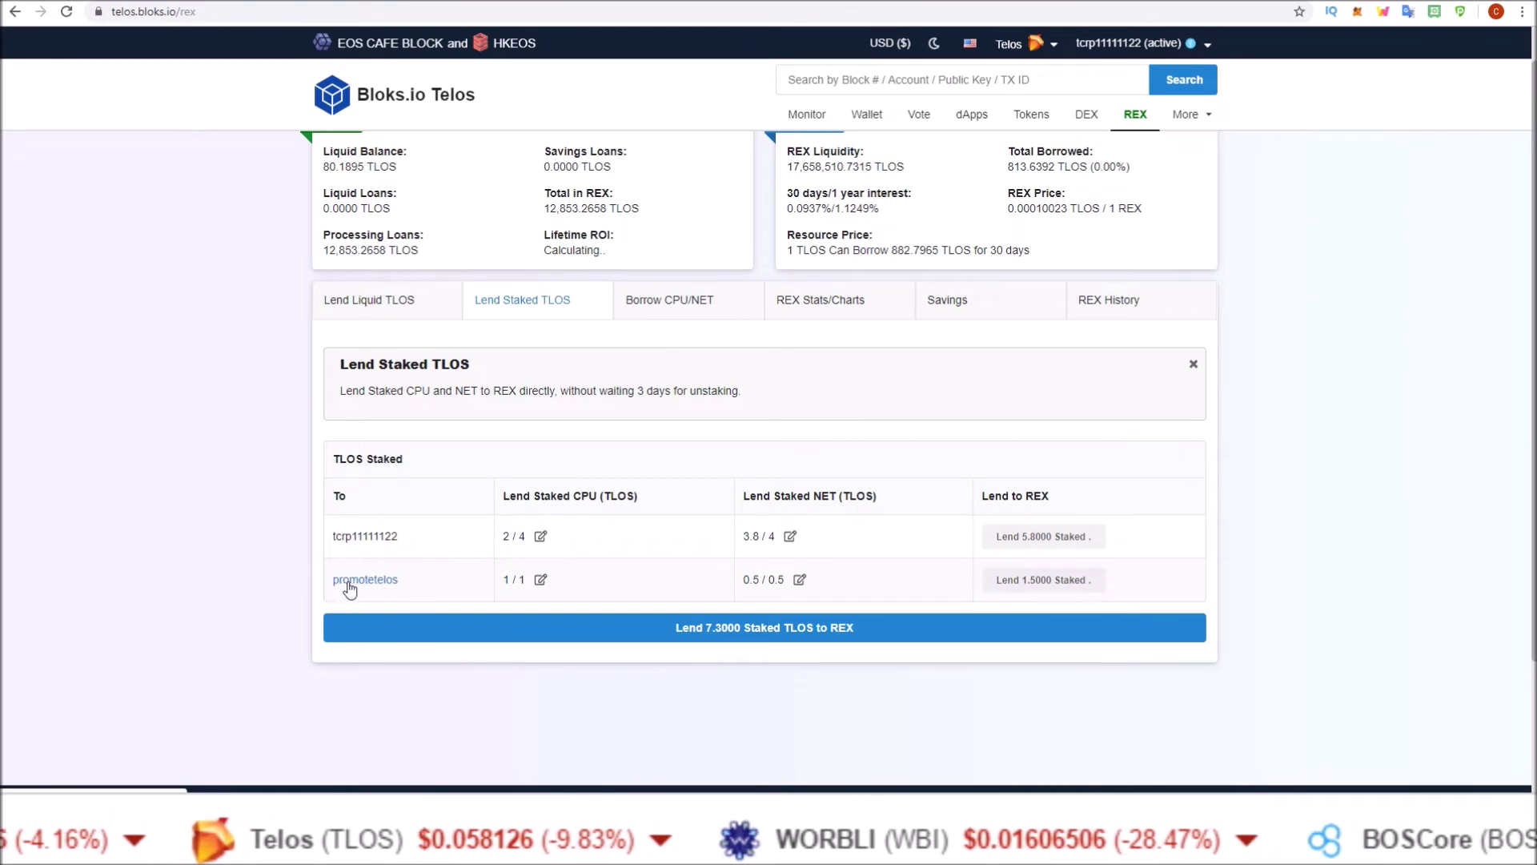
Set the staked CPU amount to lend for promotetelos to 0 TLOS and save it
{"action": "left_click", "coordinate": [540, 579]}
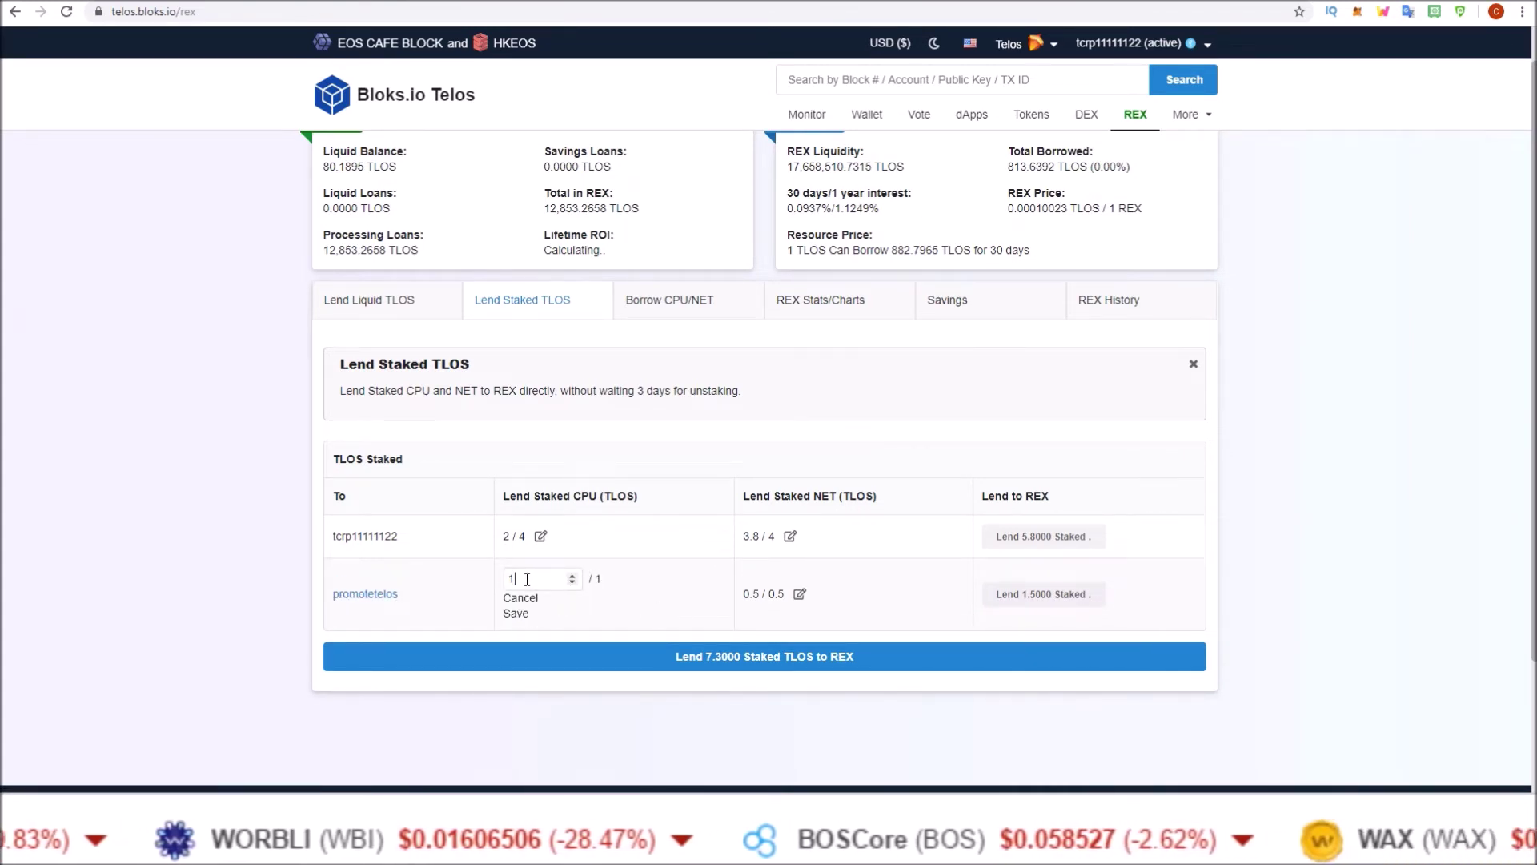
{"action": "double_click", "coordinate": [527, 578]}
{"action": "type", "text": "0"}
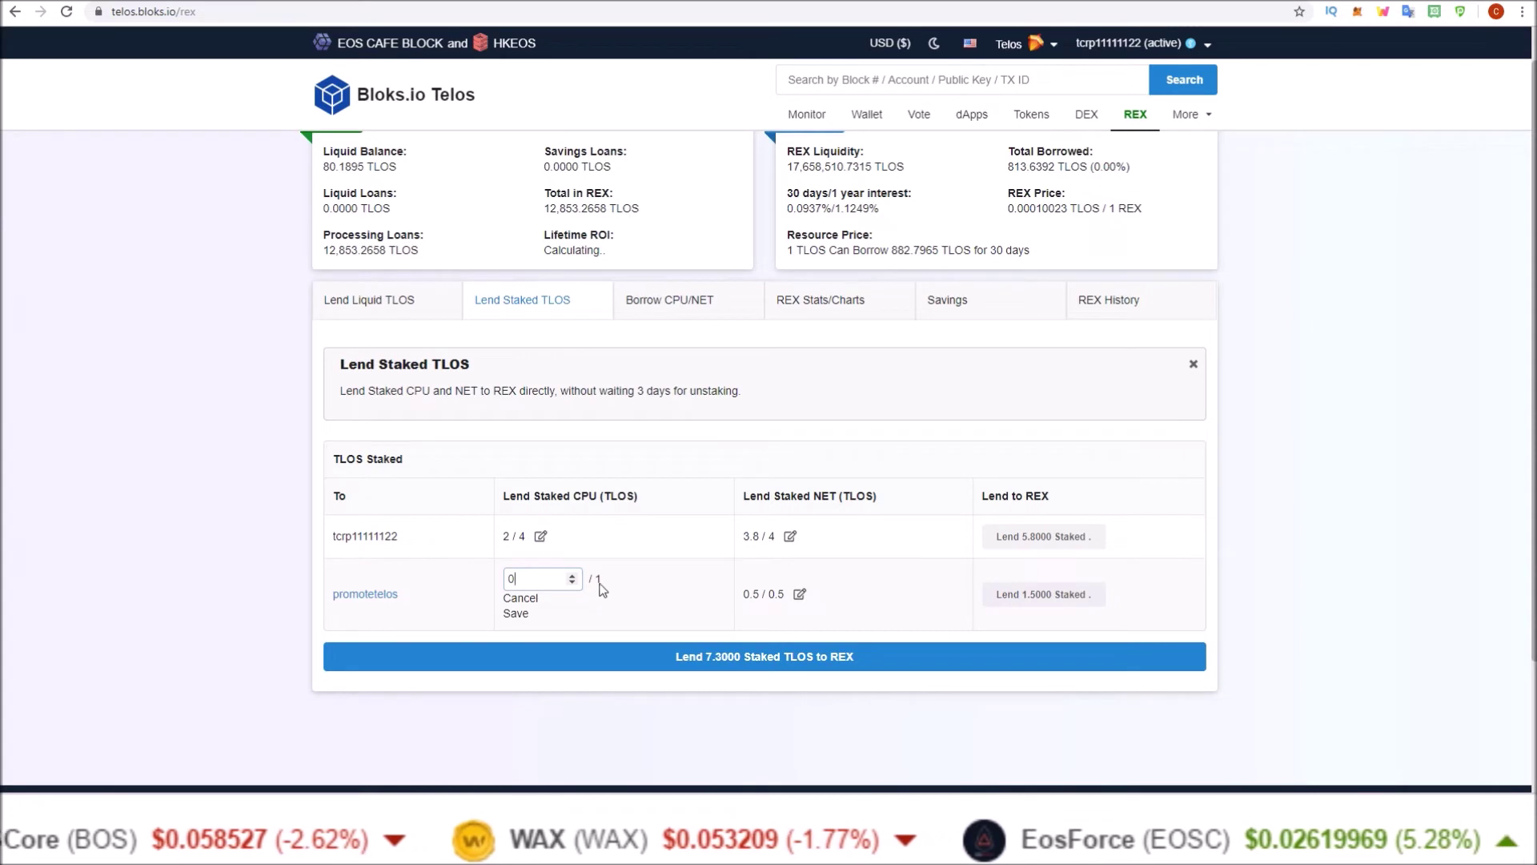
{"action": "left_click", "coordinate": [519, 613]}
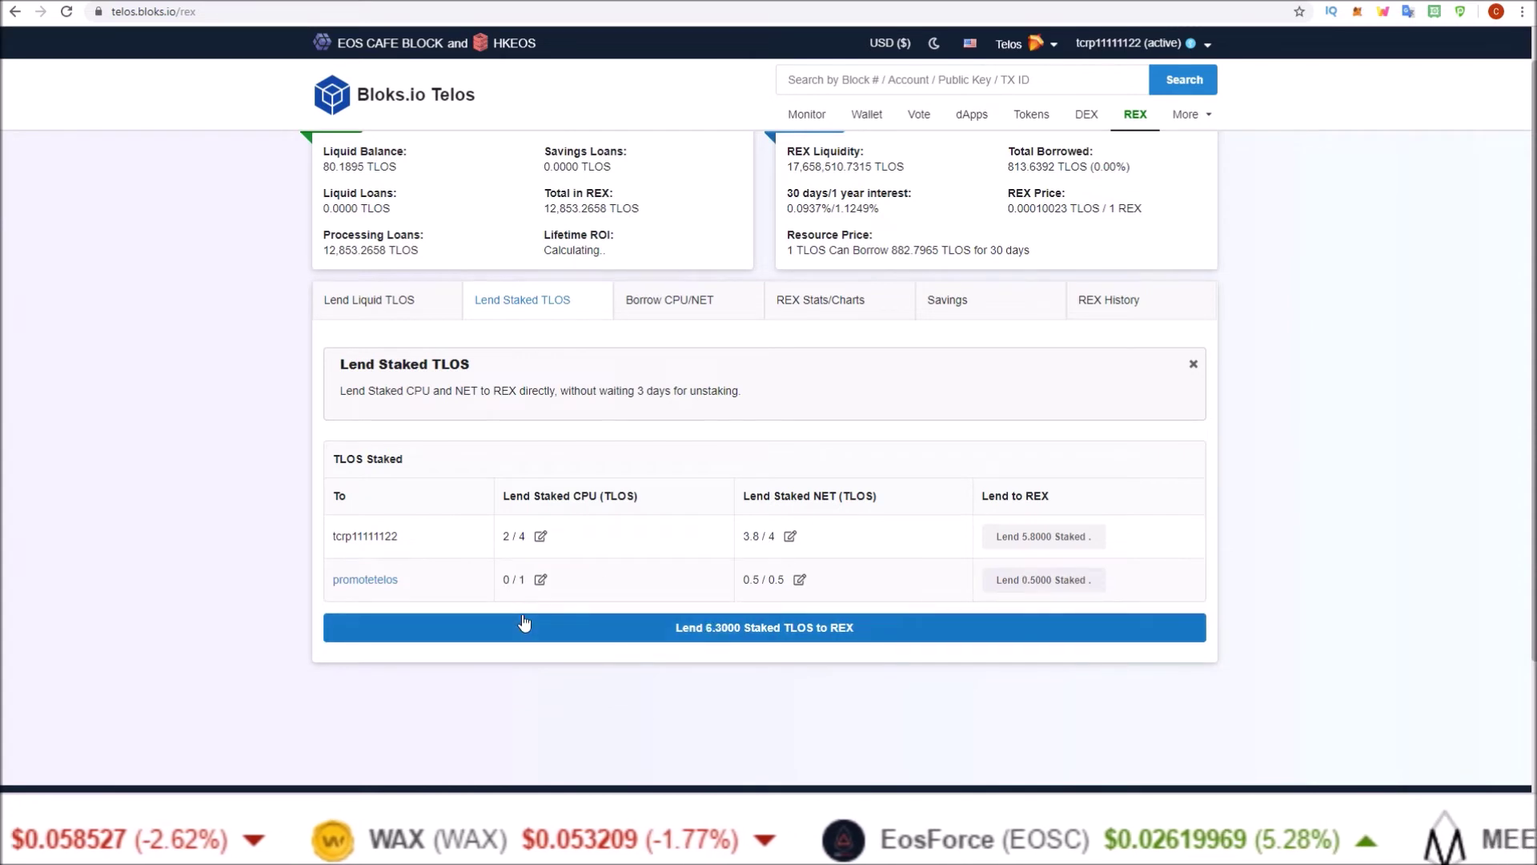
Set the staked NET amount to lend for promotetelos to 0 TLOS and save it
{"action": "left_click", "coordinate": [799, 579]}
{"action": "double_click", "coordinate": [777, 579]}
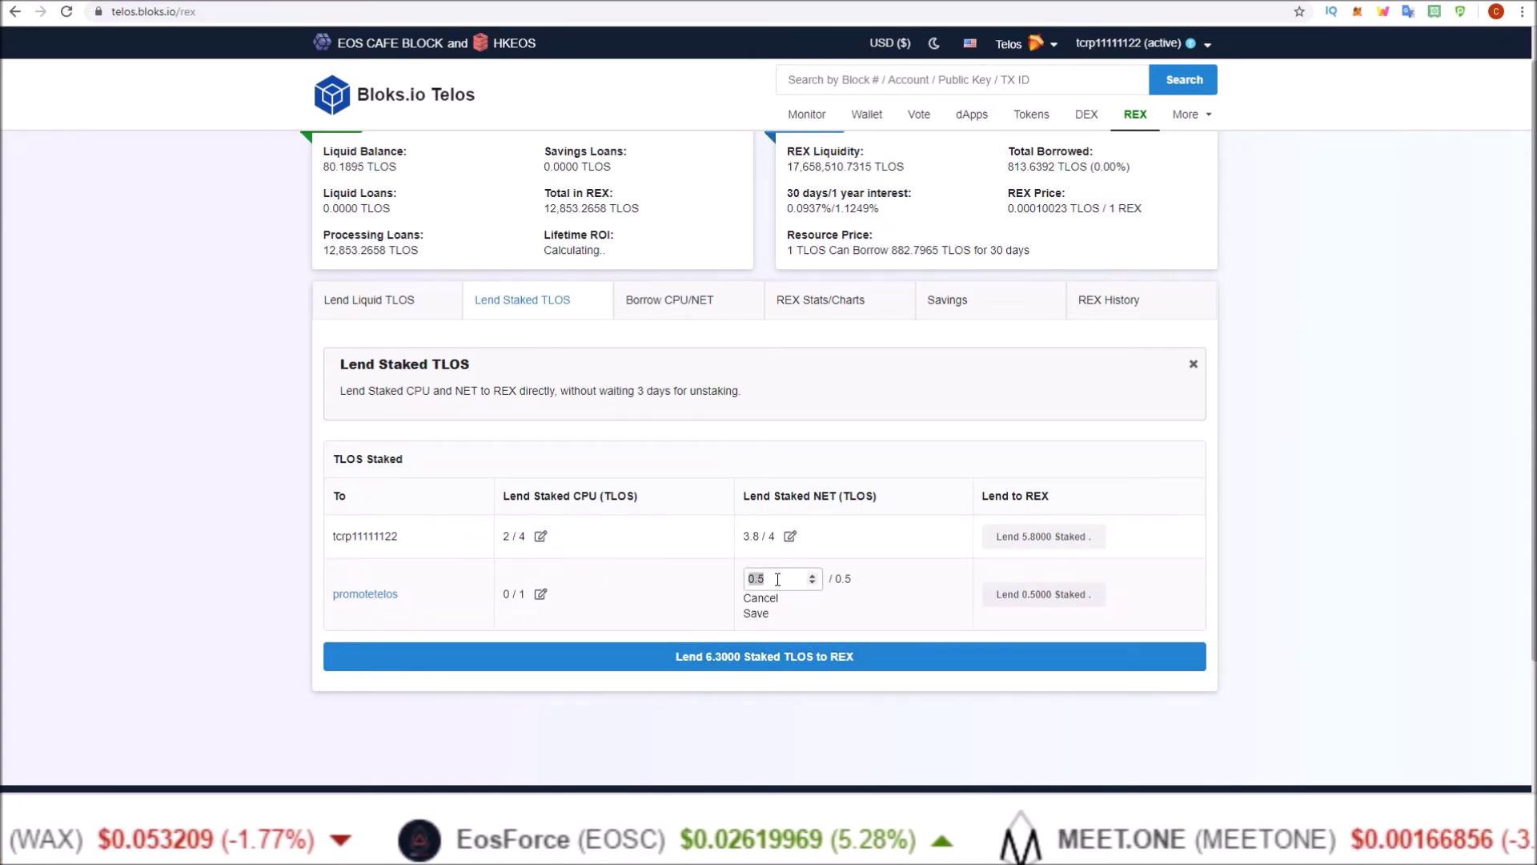
{"action": "type", "text": "0"}
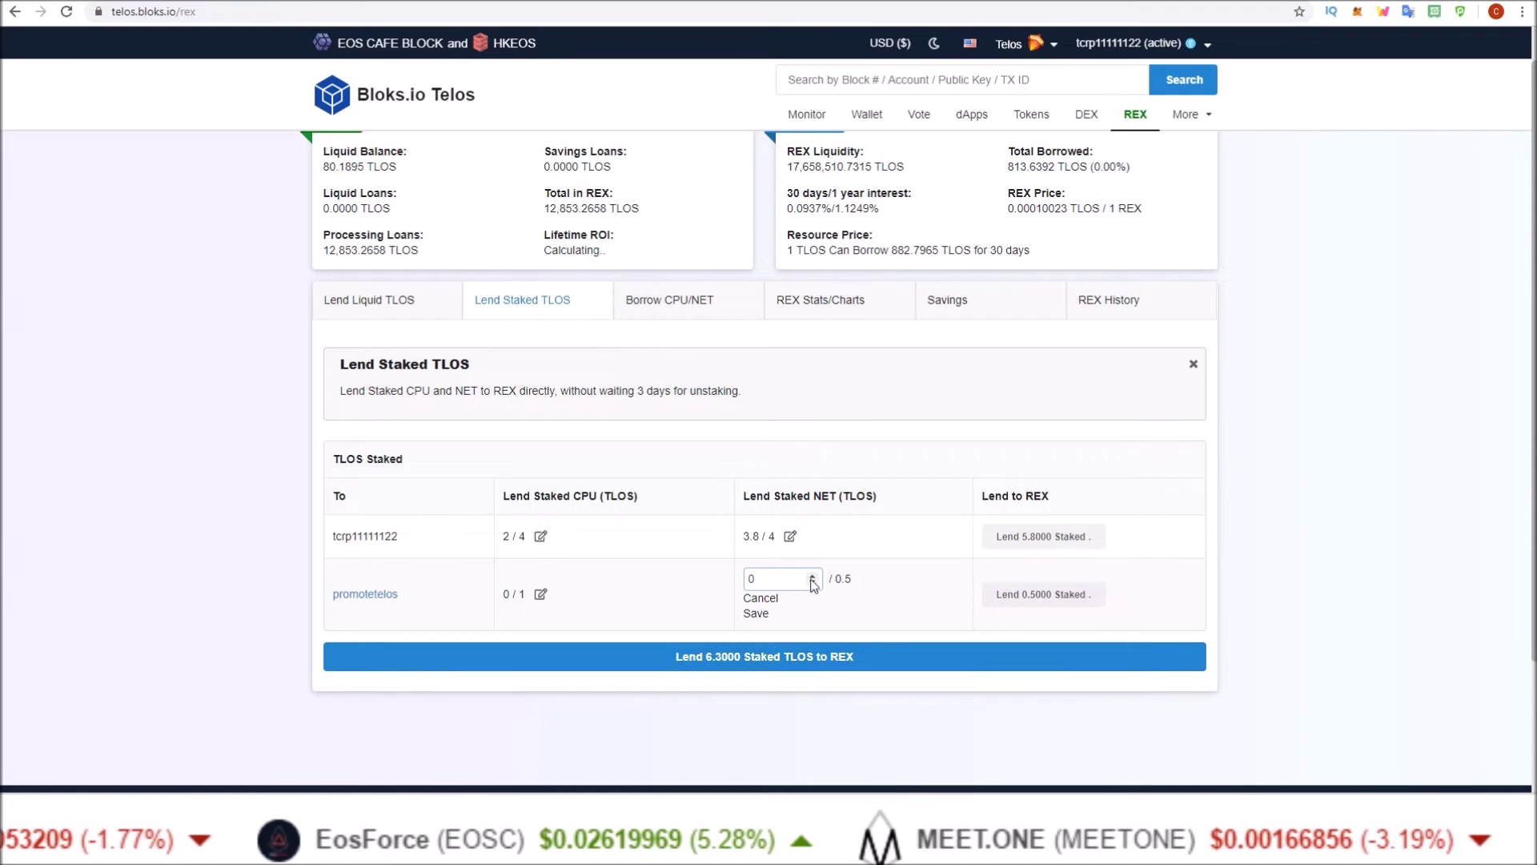
{"action": "left_click", "coordinate": [757, 613]}
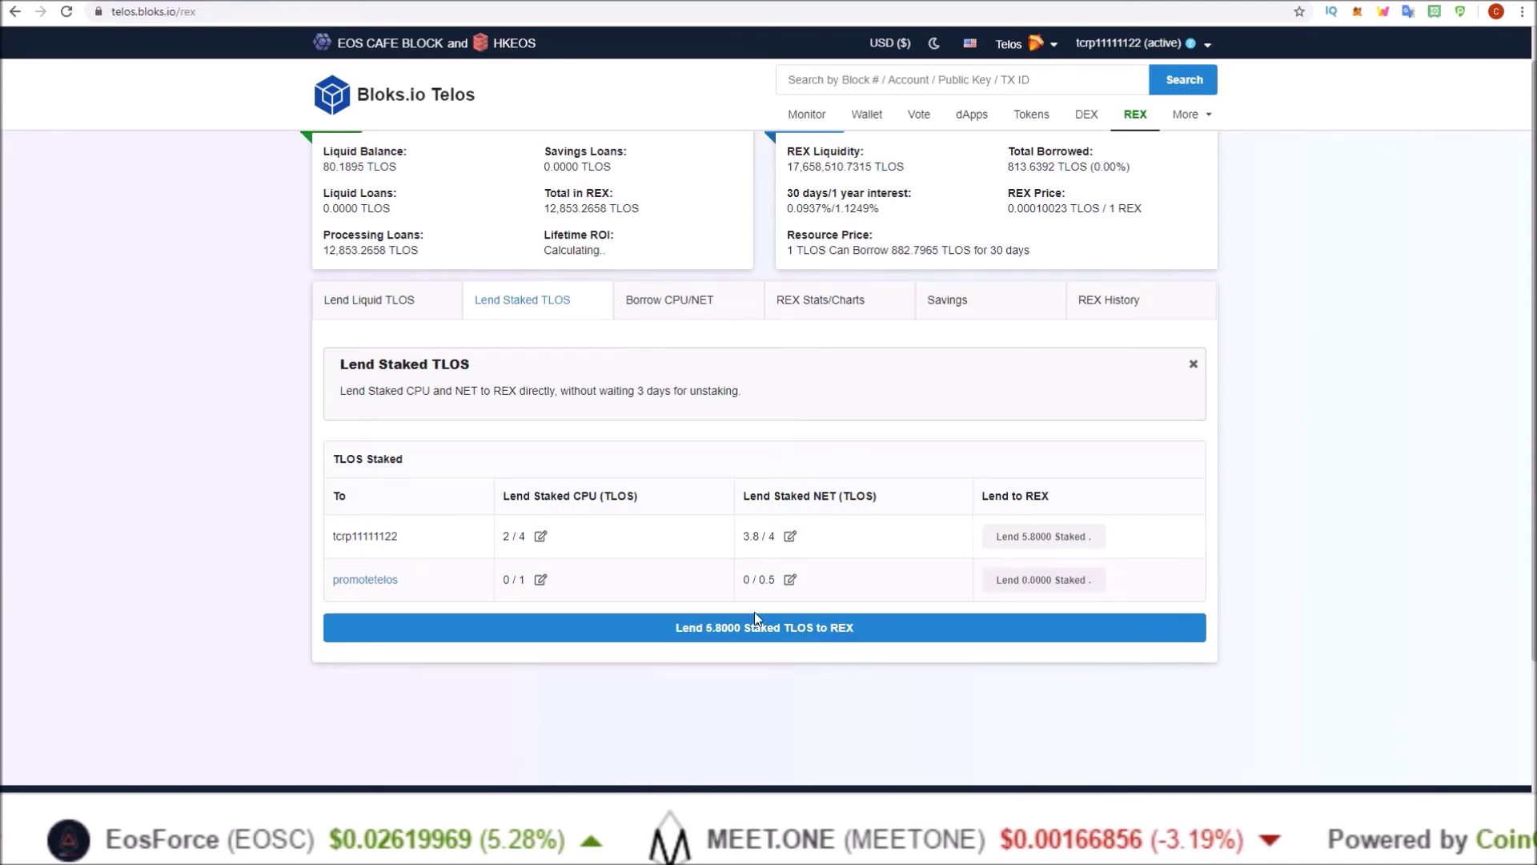
Set the staked CPU amount to lend for the user's own account to 1 TLOS and save it
{"action": "left_click", "coordinate": [542, 538]}
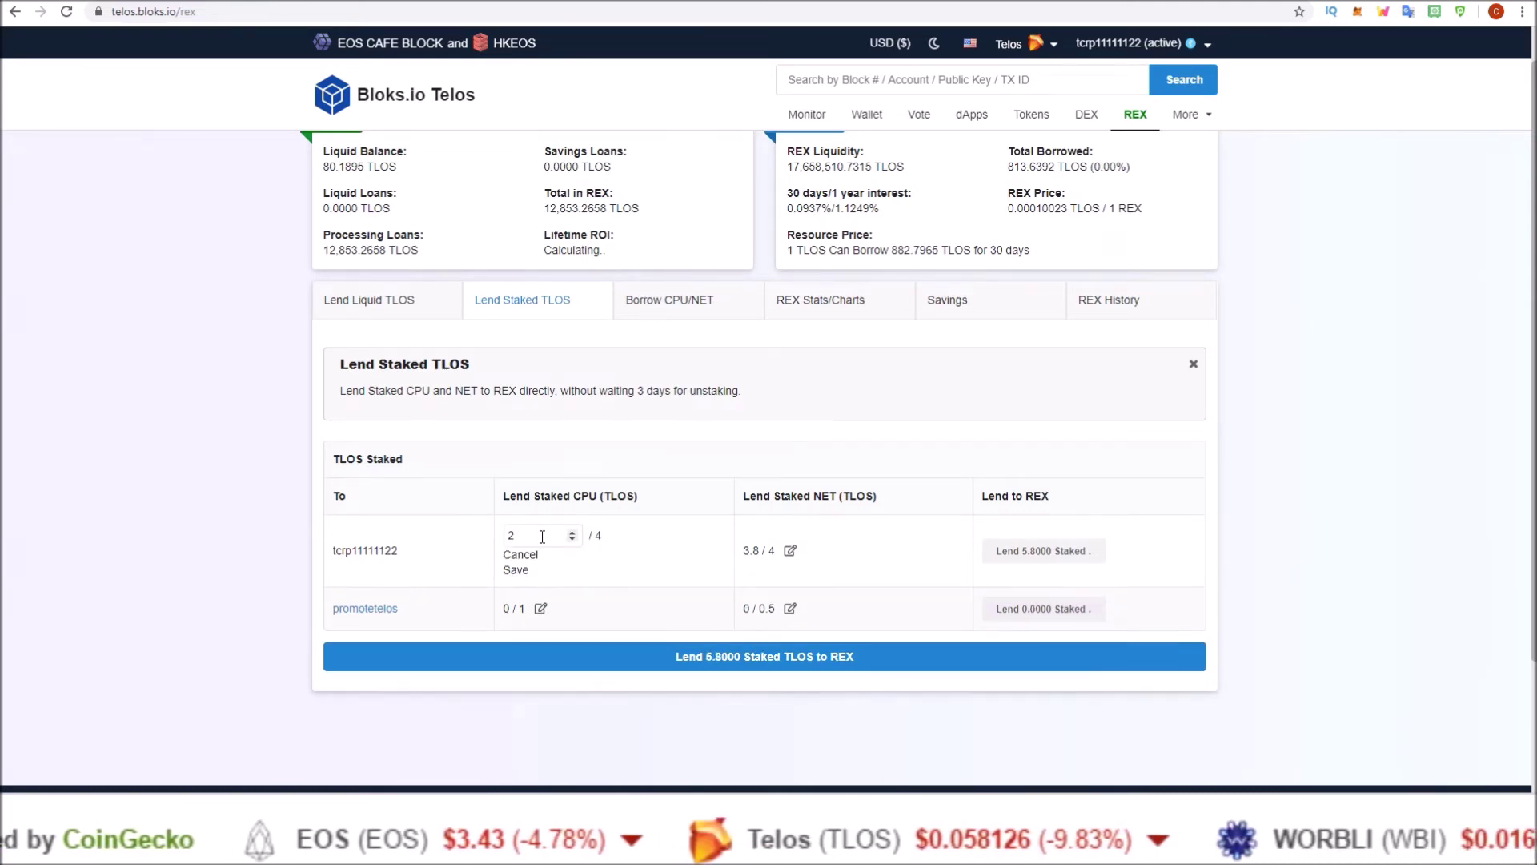
{"action": "left_click", "coordinate": [541, 536]}
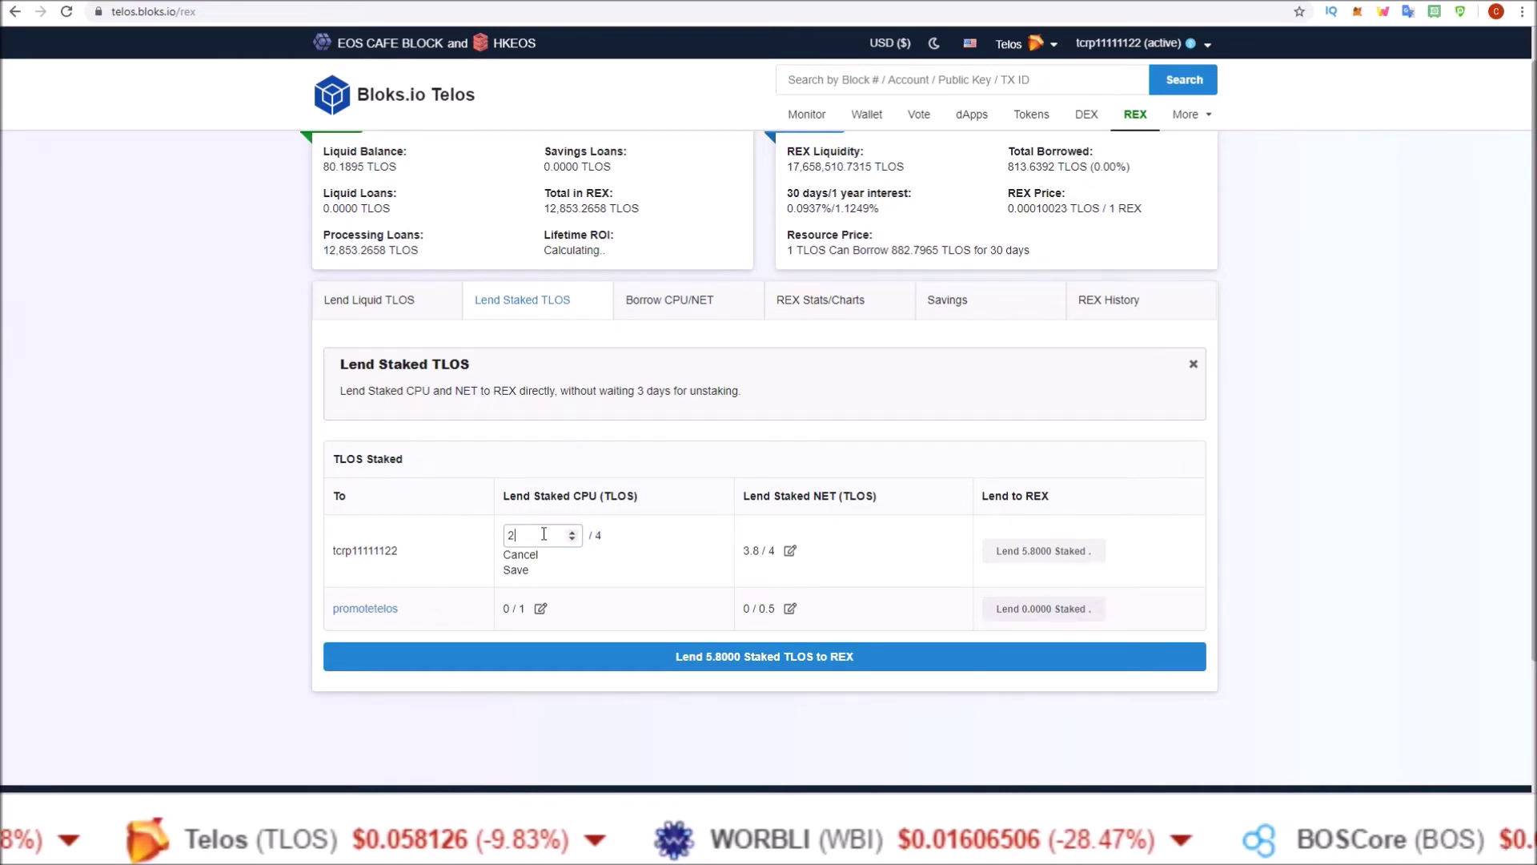
{"action": "key", "text": "BackSpace"}
{"action": "type", "text": "1"}
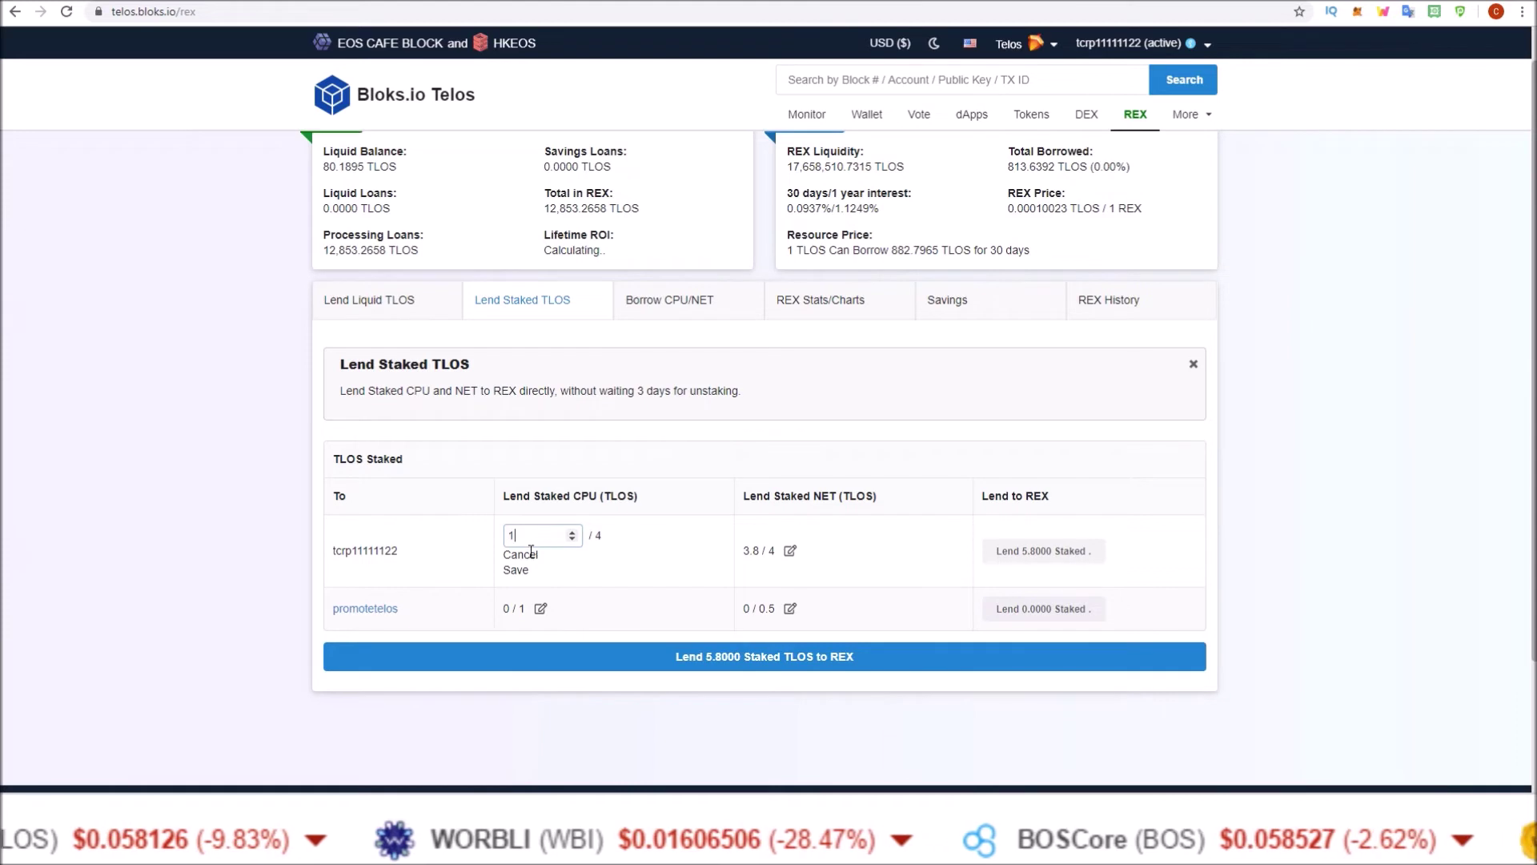
{"action": "left_click", "coordinate": [518, 569]}
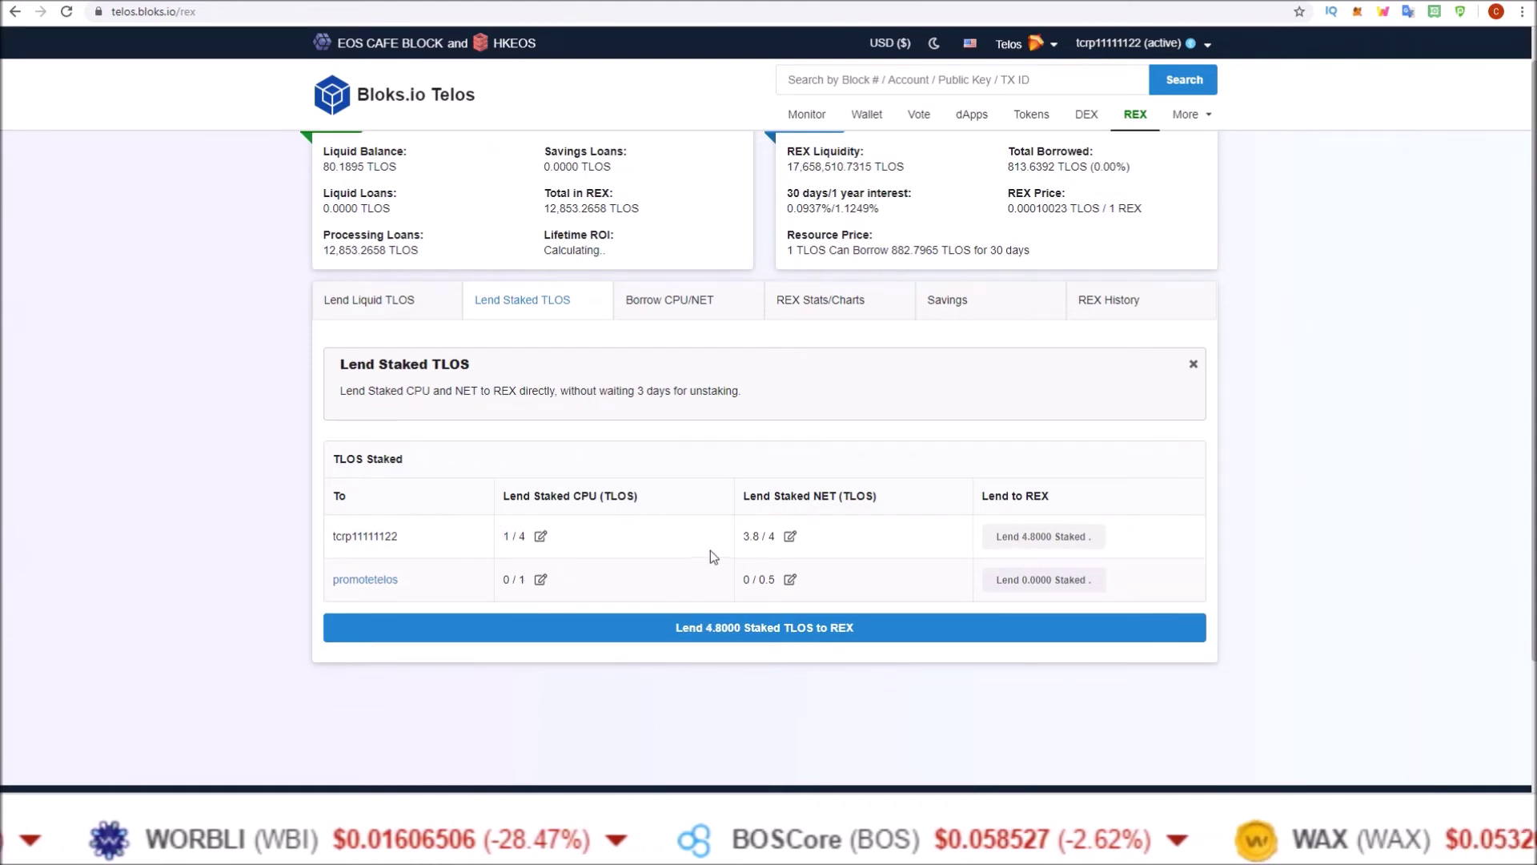
Set the staked NET amount to lend for the user's own account to 3 TLOS and save it
{"action": "left_click", "coordinate": [789, 536]}
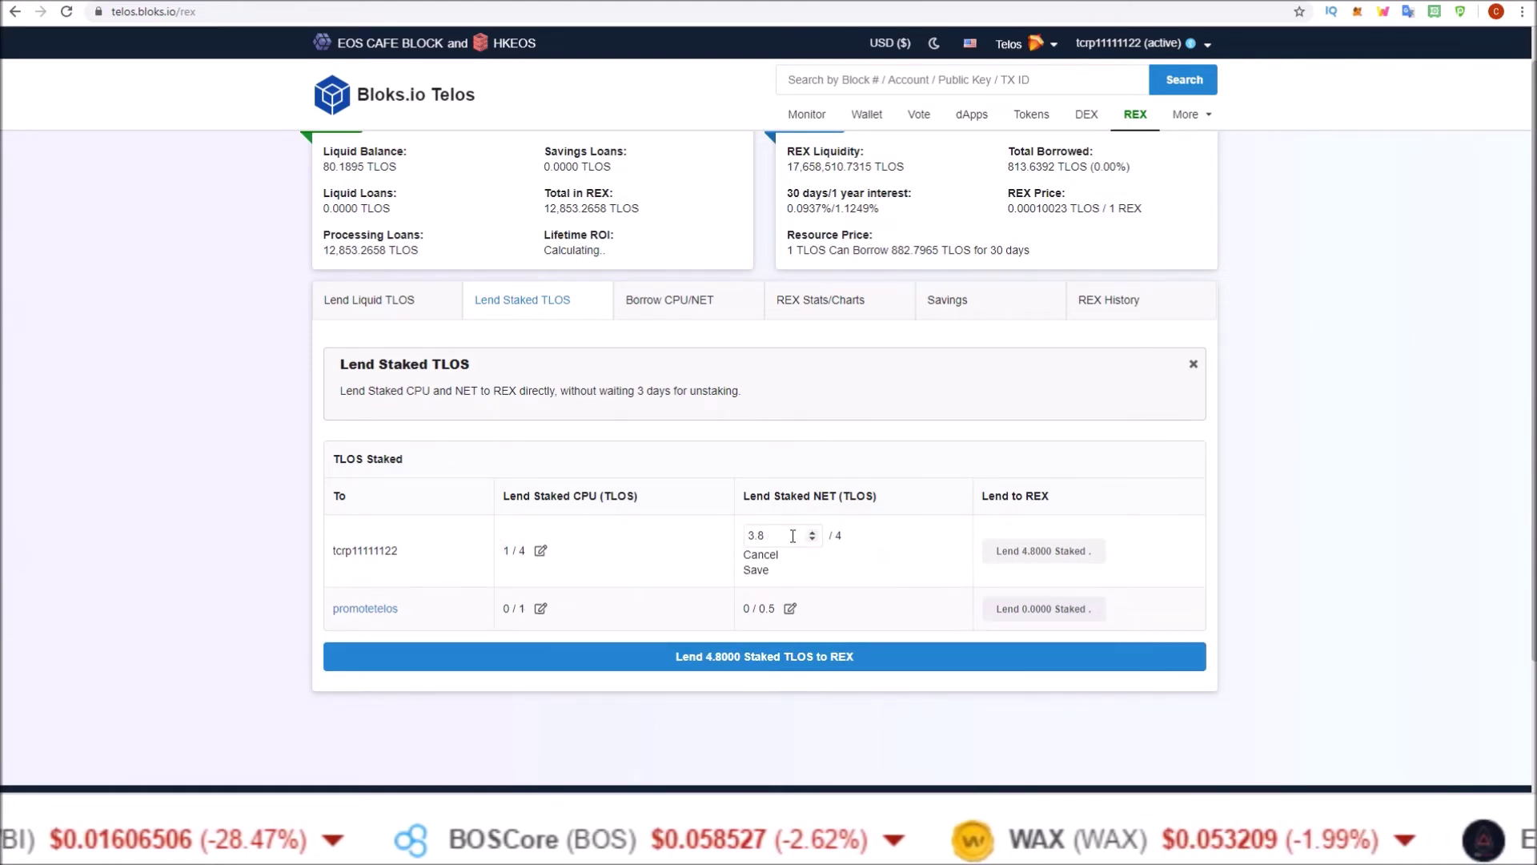
{"action": "double_click", "coordinate": [770, 535]}
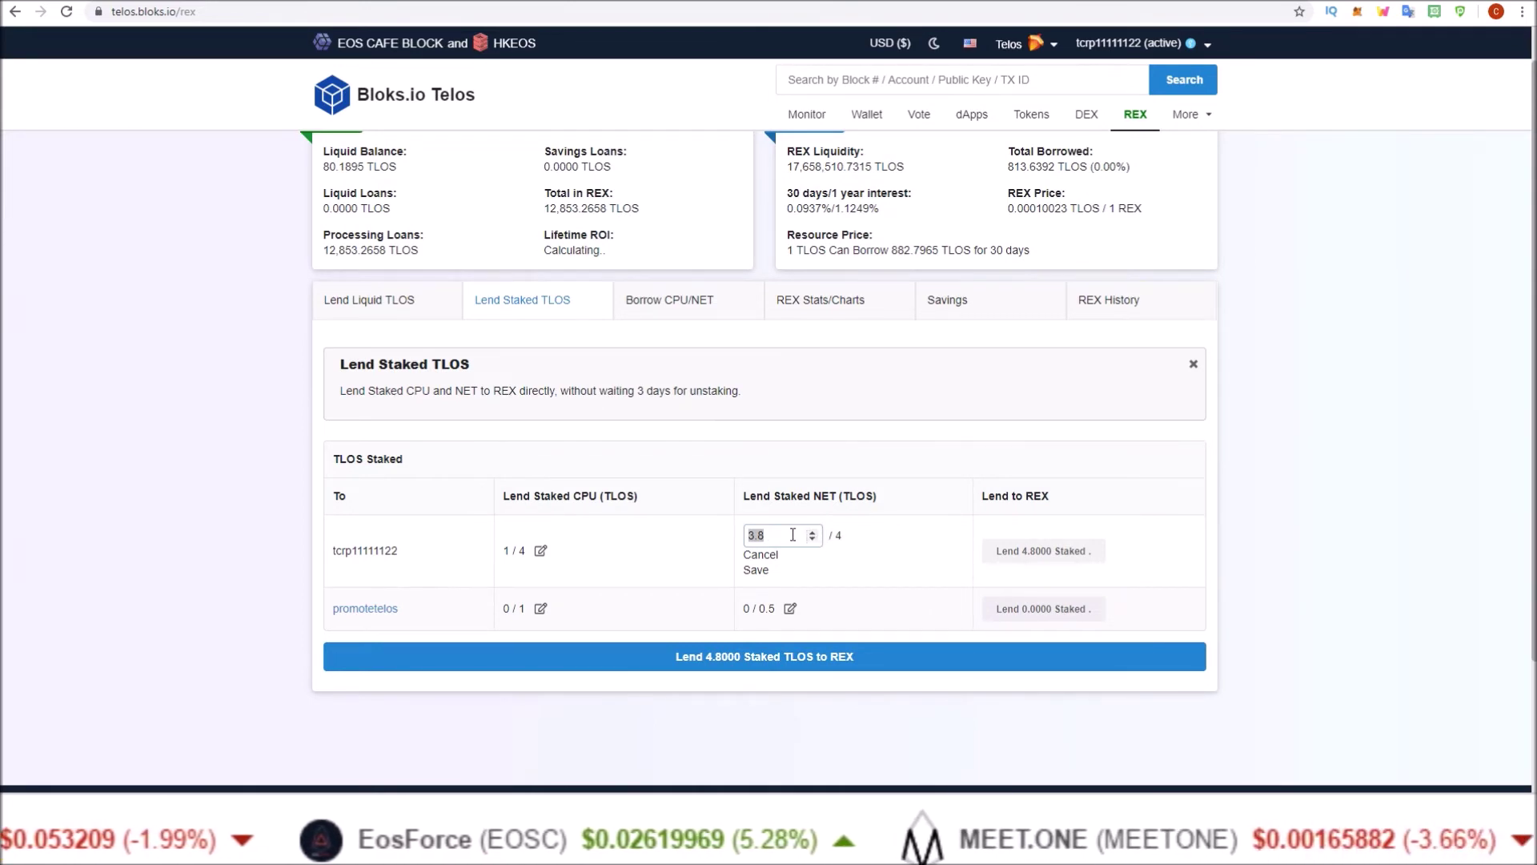
{"action": "type", "text": "3"}
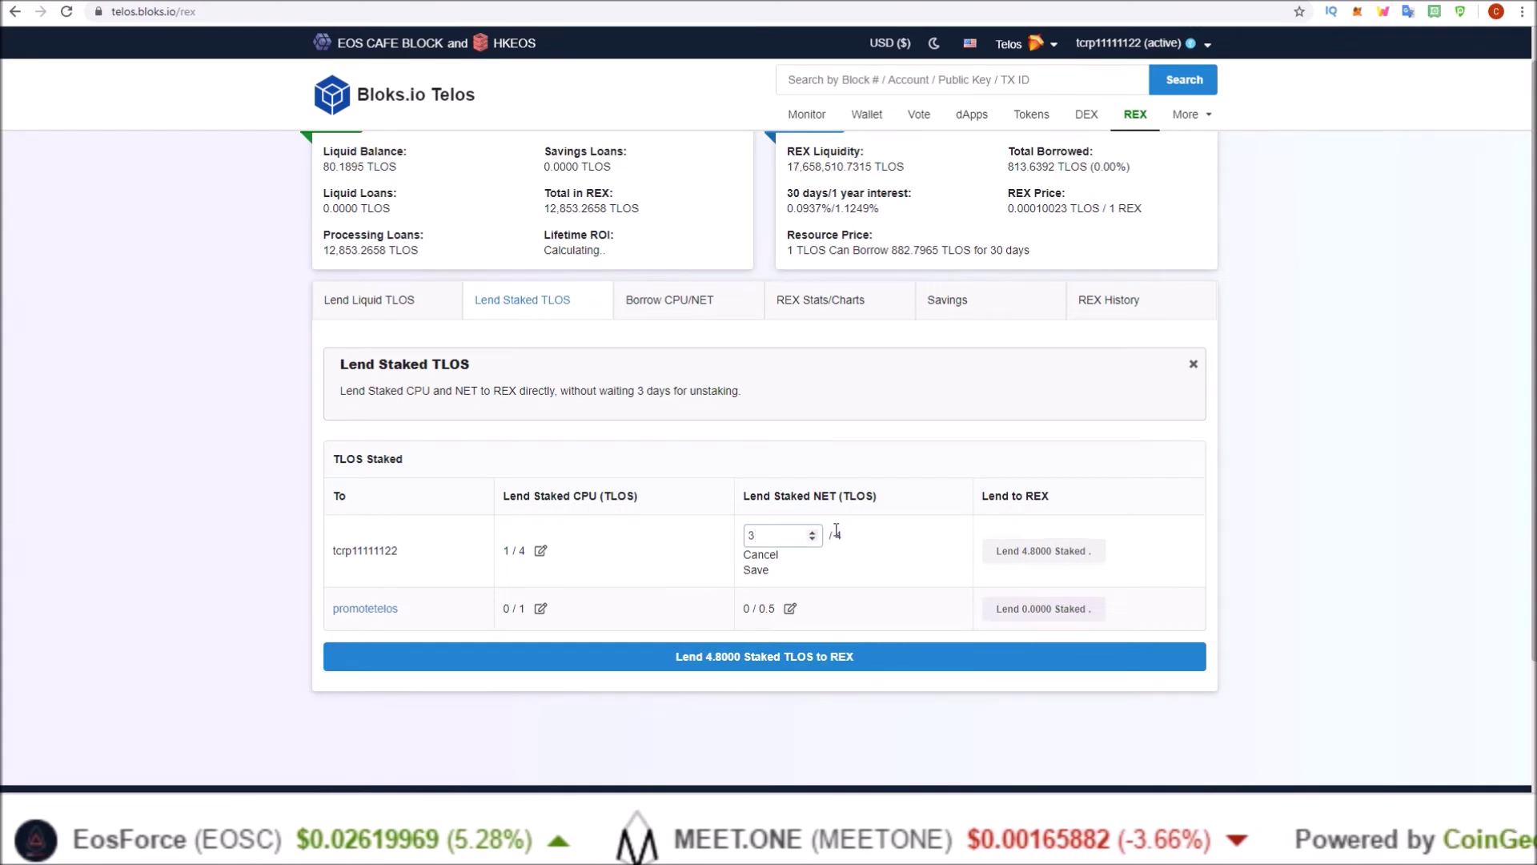
{"action": "left_click", "coordinate": [752, 570]}
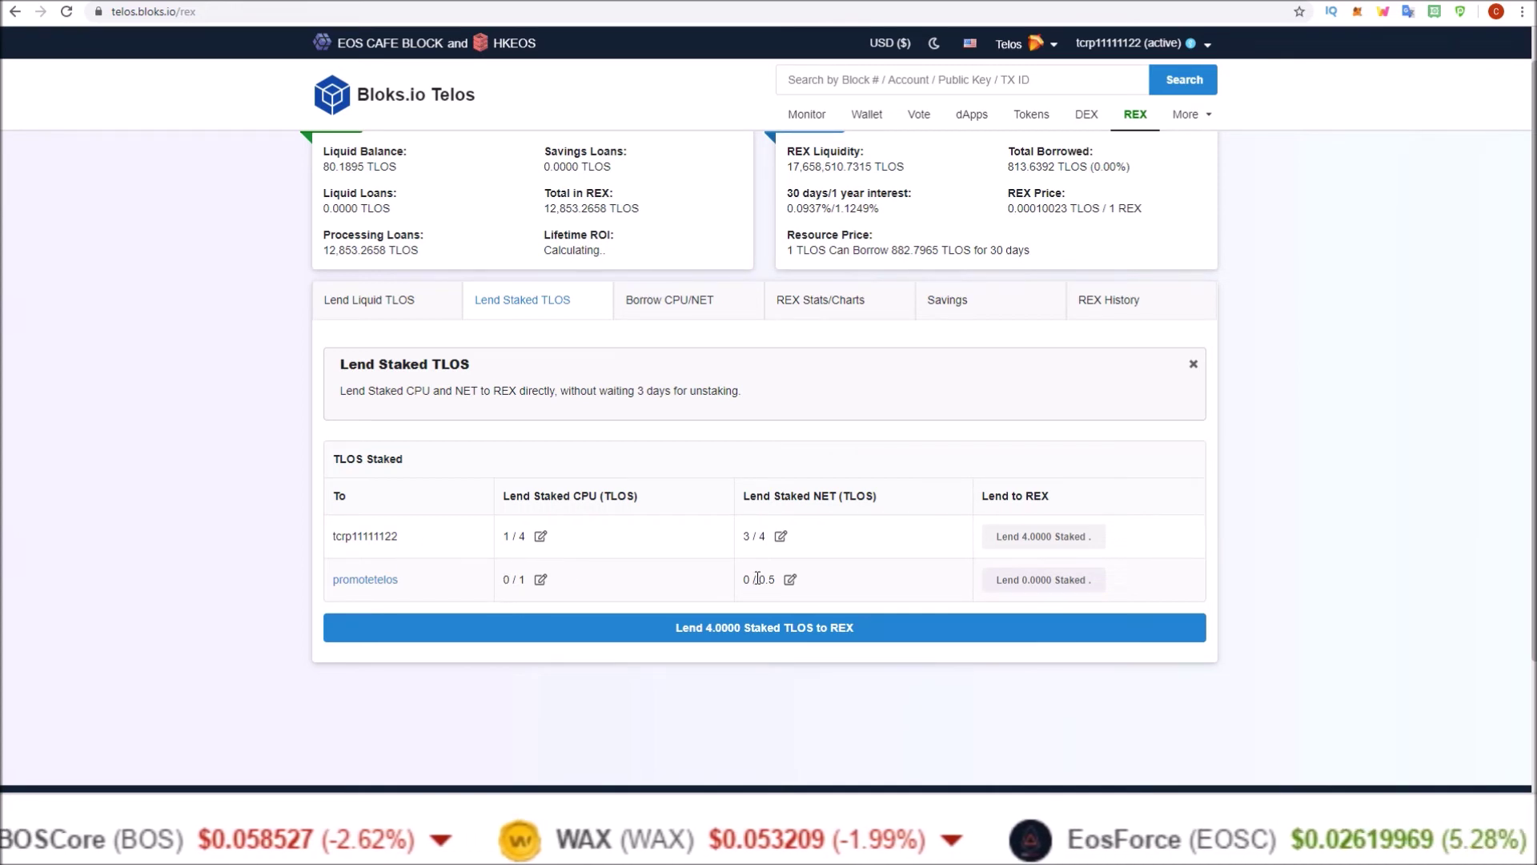
Lend the 4.0000 staked TLOS to REX and approve the unstaketorex action in Scatter
{"action": "double_click", "coordinate": [466, 594]}
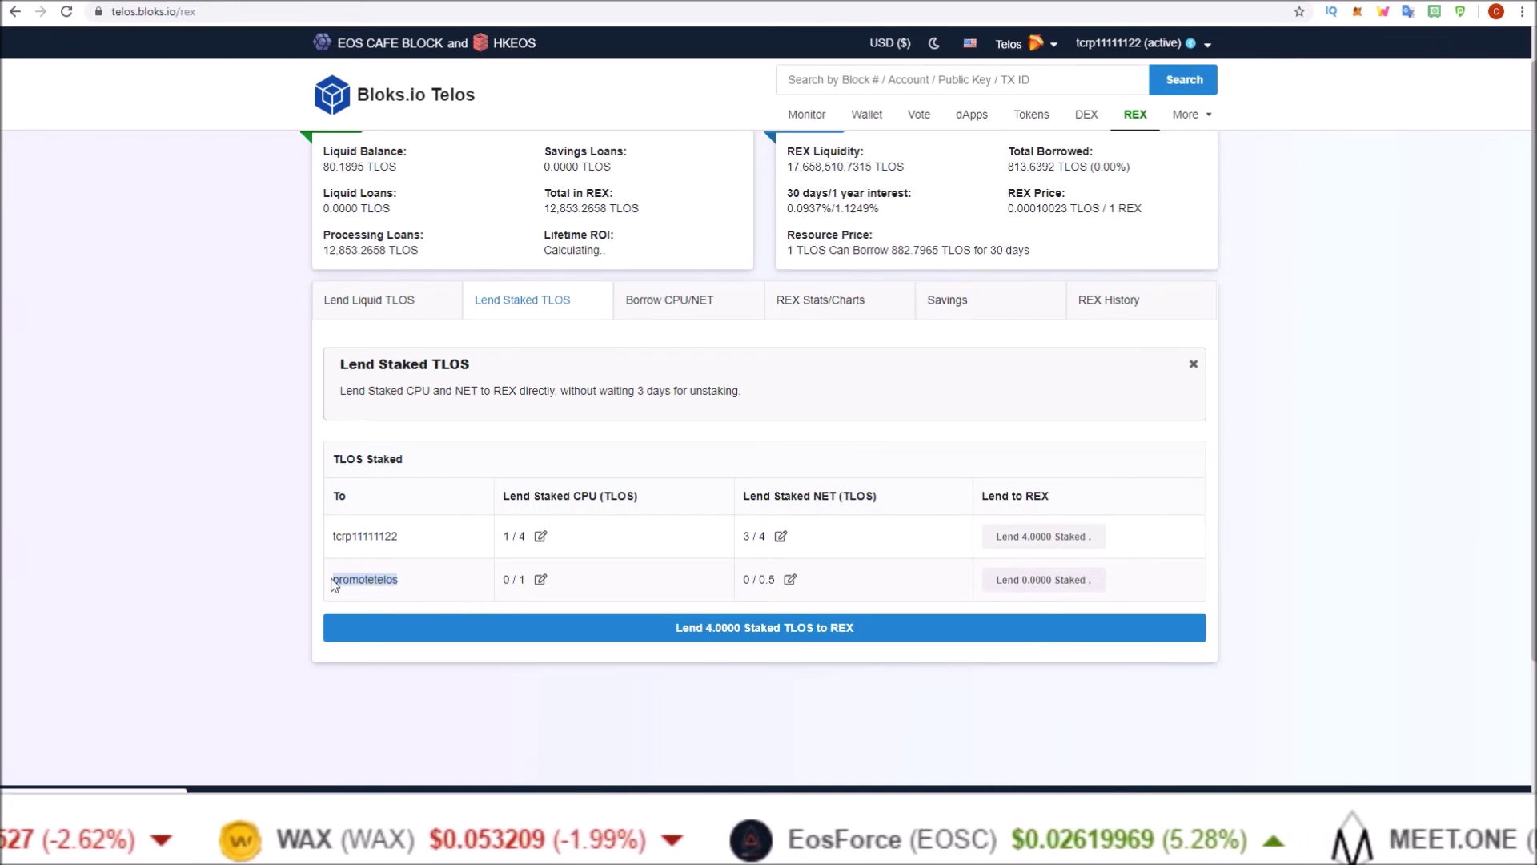
{"action": "left_click", "coordinate": [473, 591]}
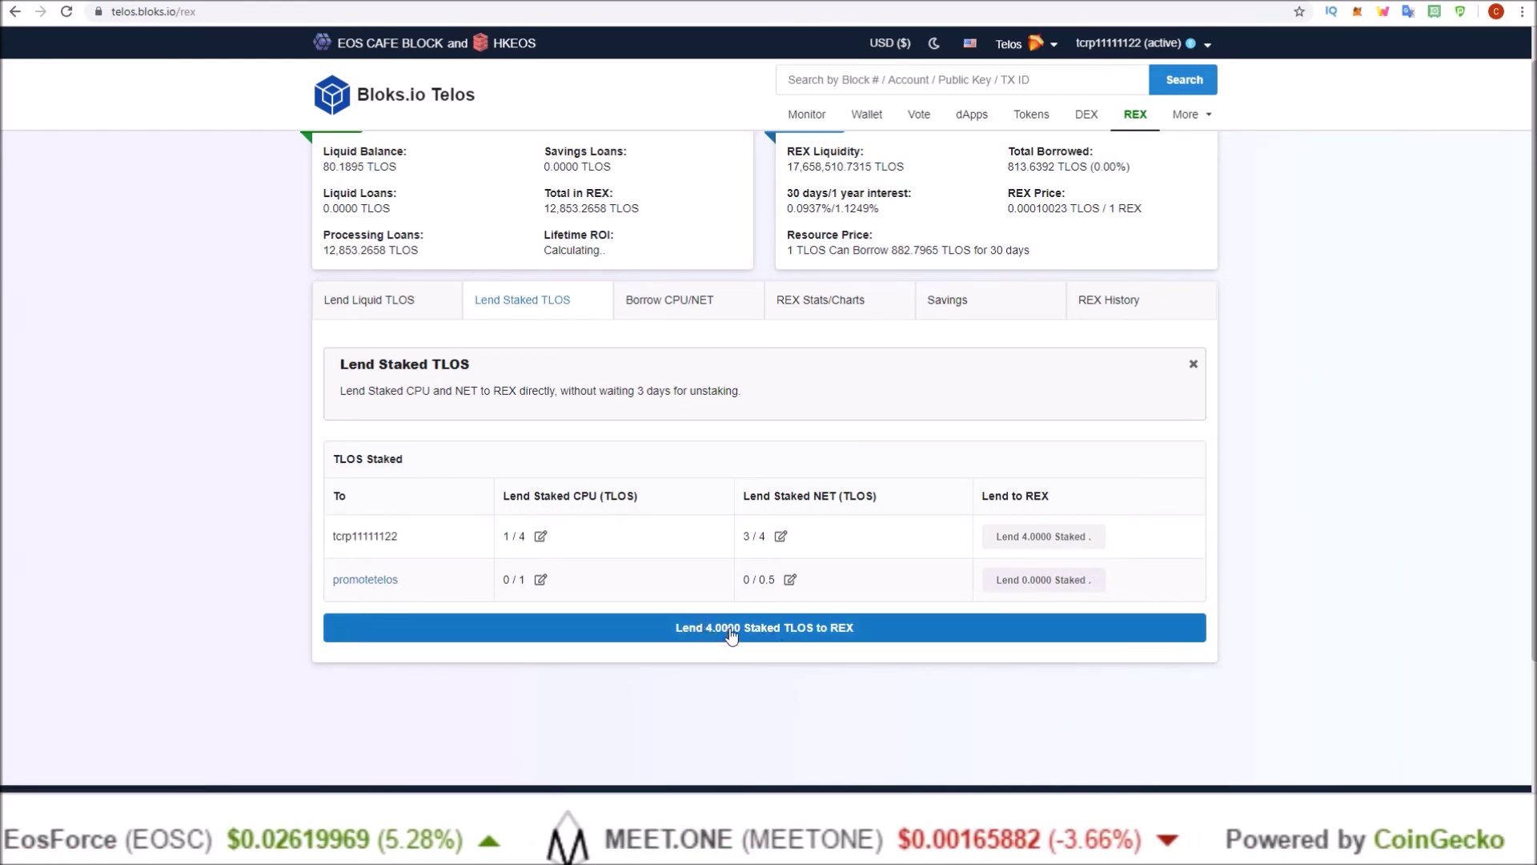
{"action": "left_click", "coordinate": [706, 633]}
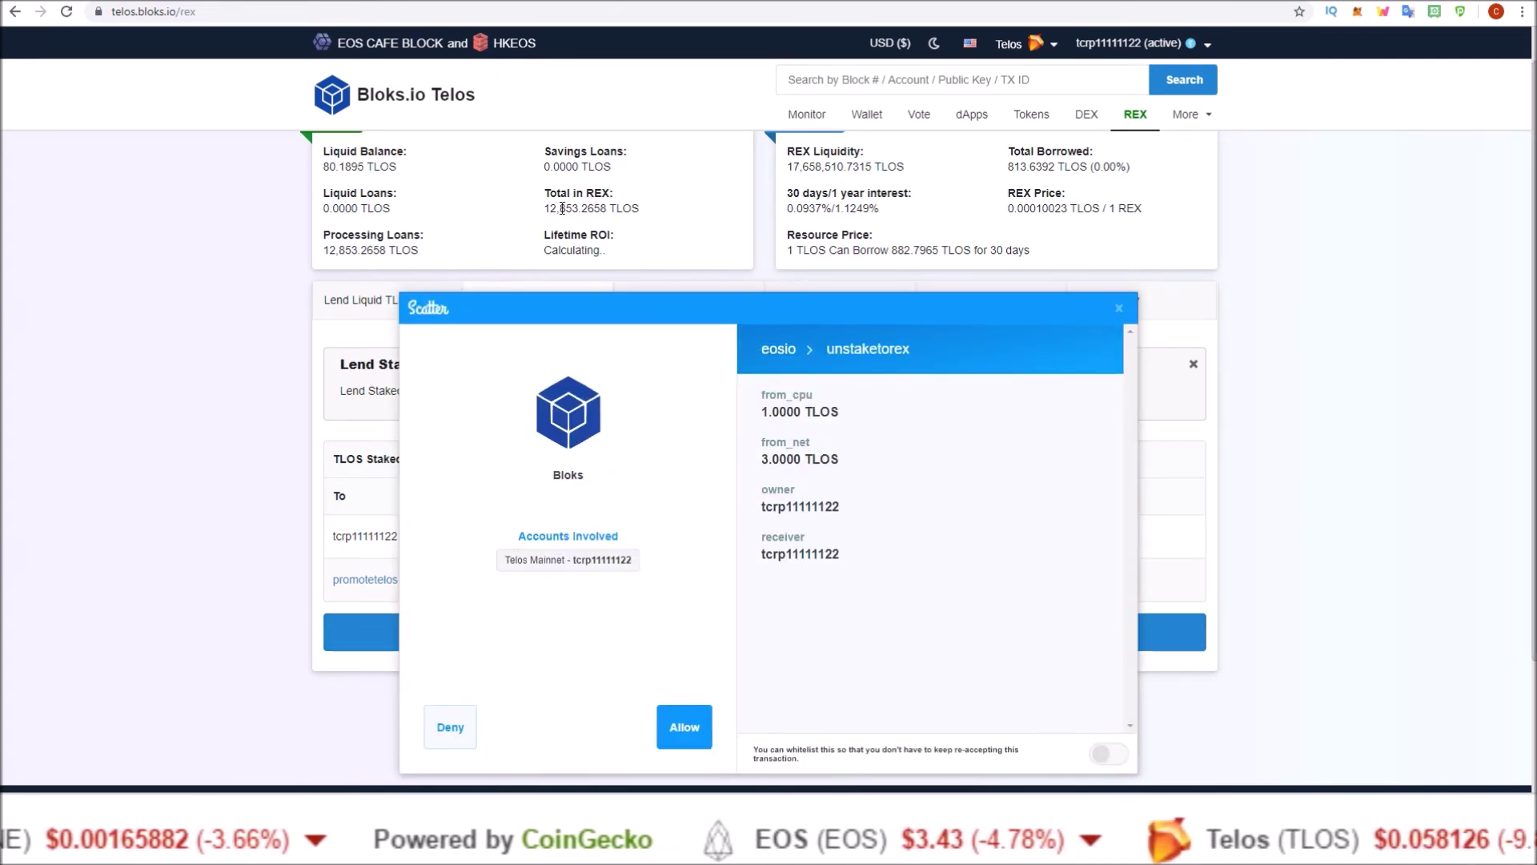
{"action": "left_click", "coordinate": [692, 733]}
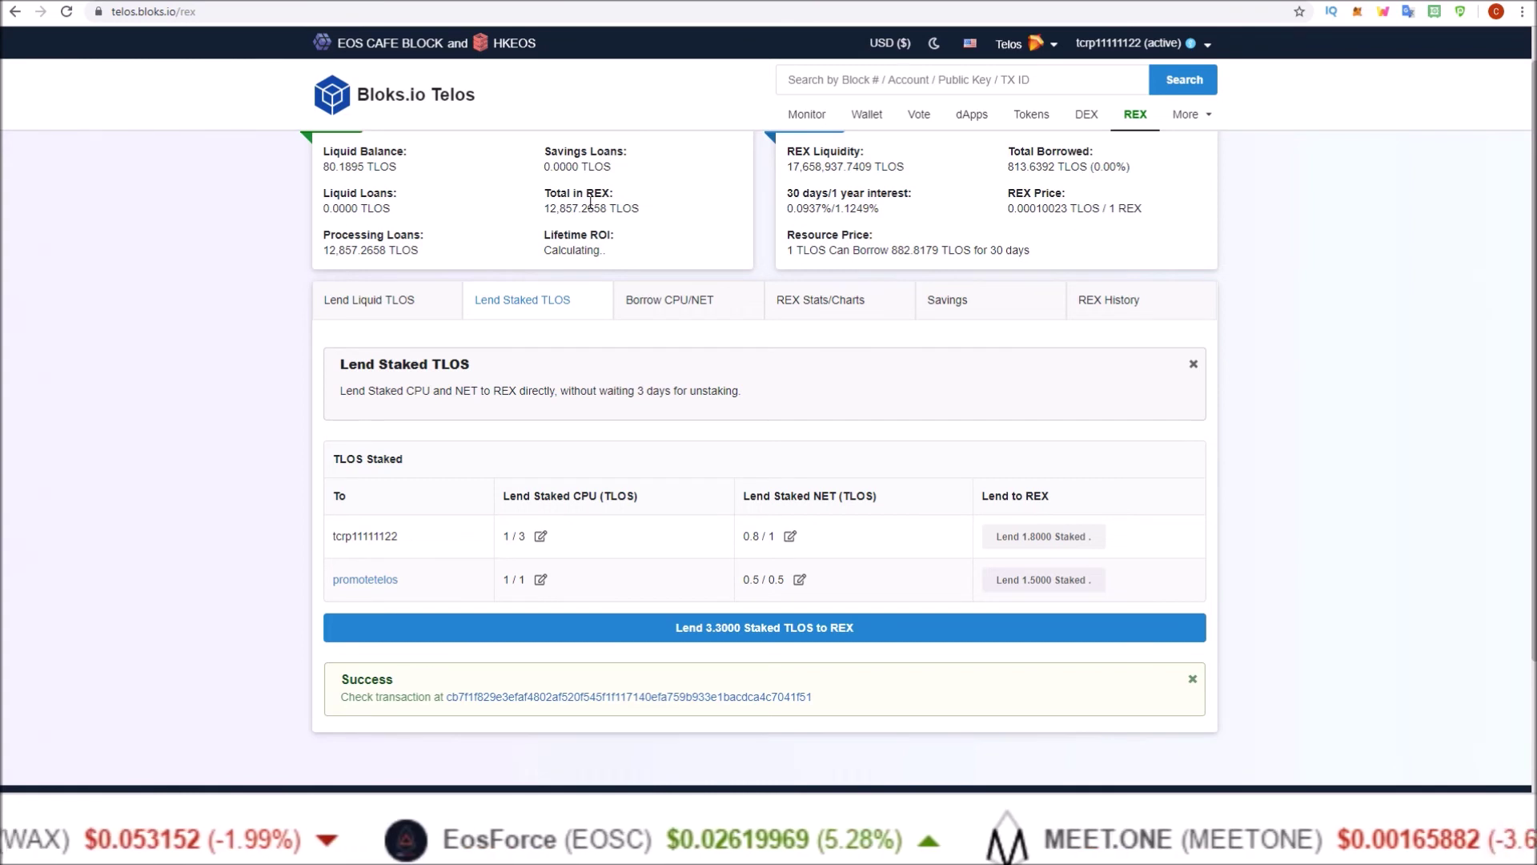
Review the REX wallet totals and check the account's RAM usage in the wallet
{"action": "scroll", "coordinate": [1426, 317], "scroll_direction": "up", "scroll_amount": 1}
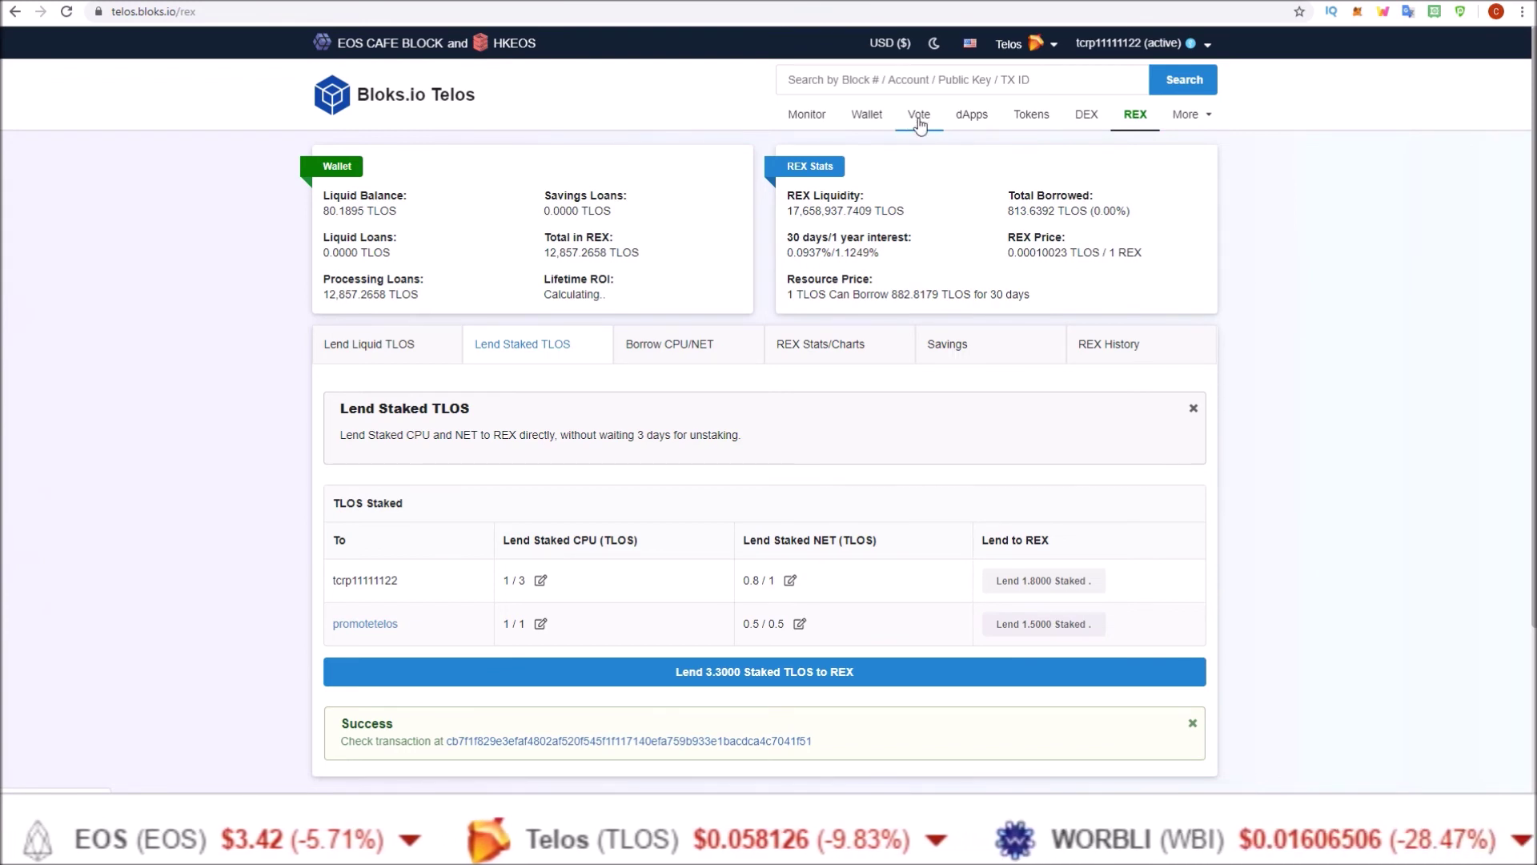
{"action": "left_click", "coordinate": [868, 120]}
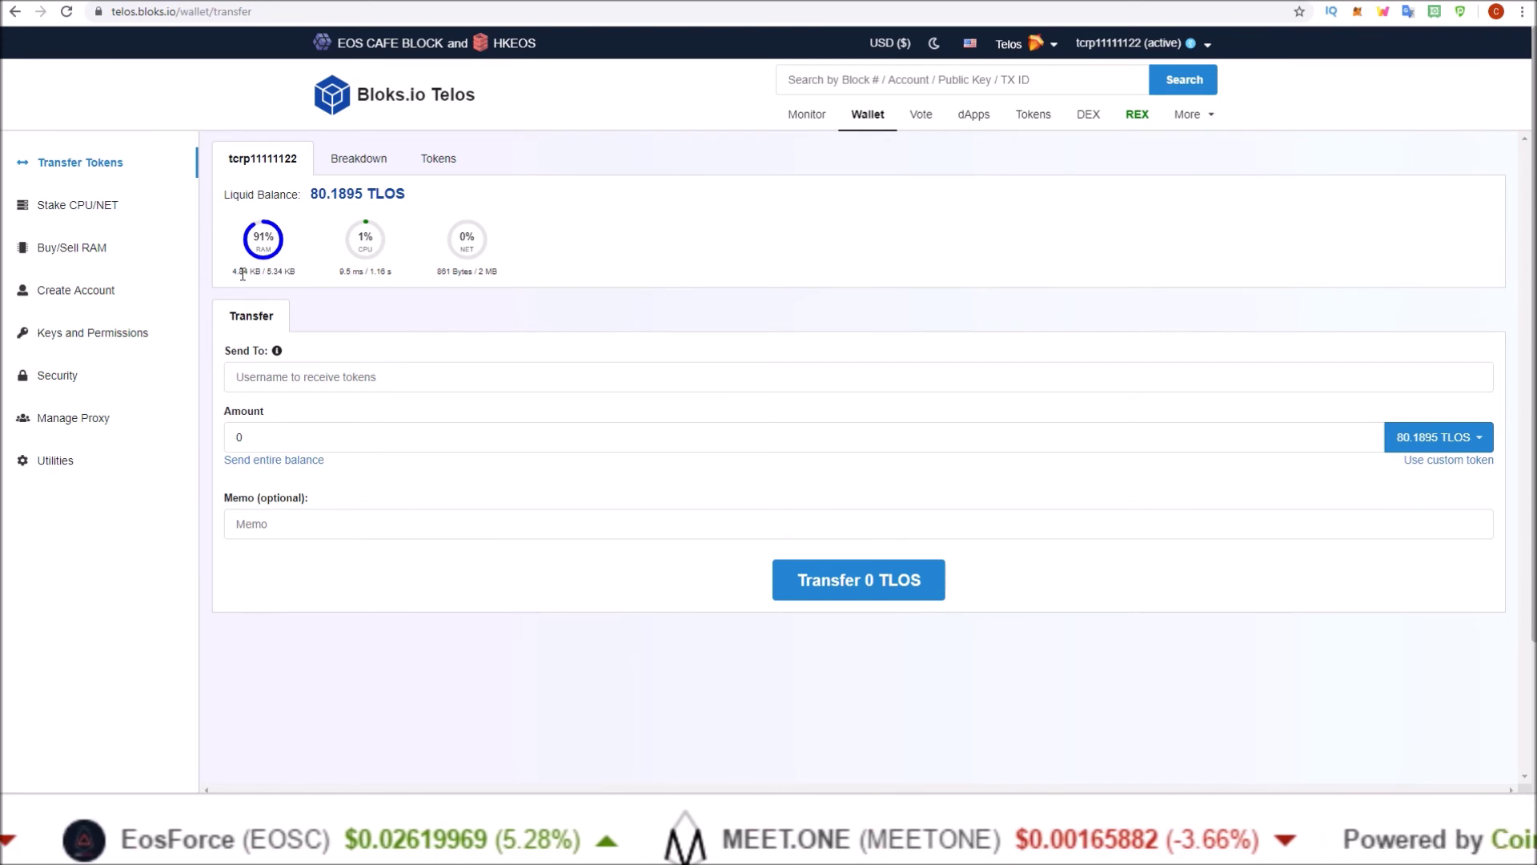
{"action": "left_click_drag", "start_coordinate": [230, 273], "coordinate": [285, 277]}
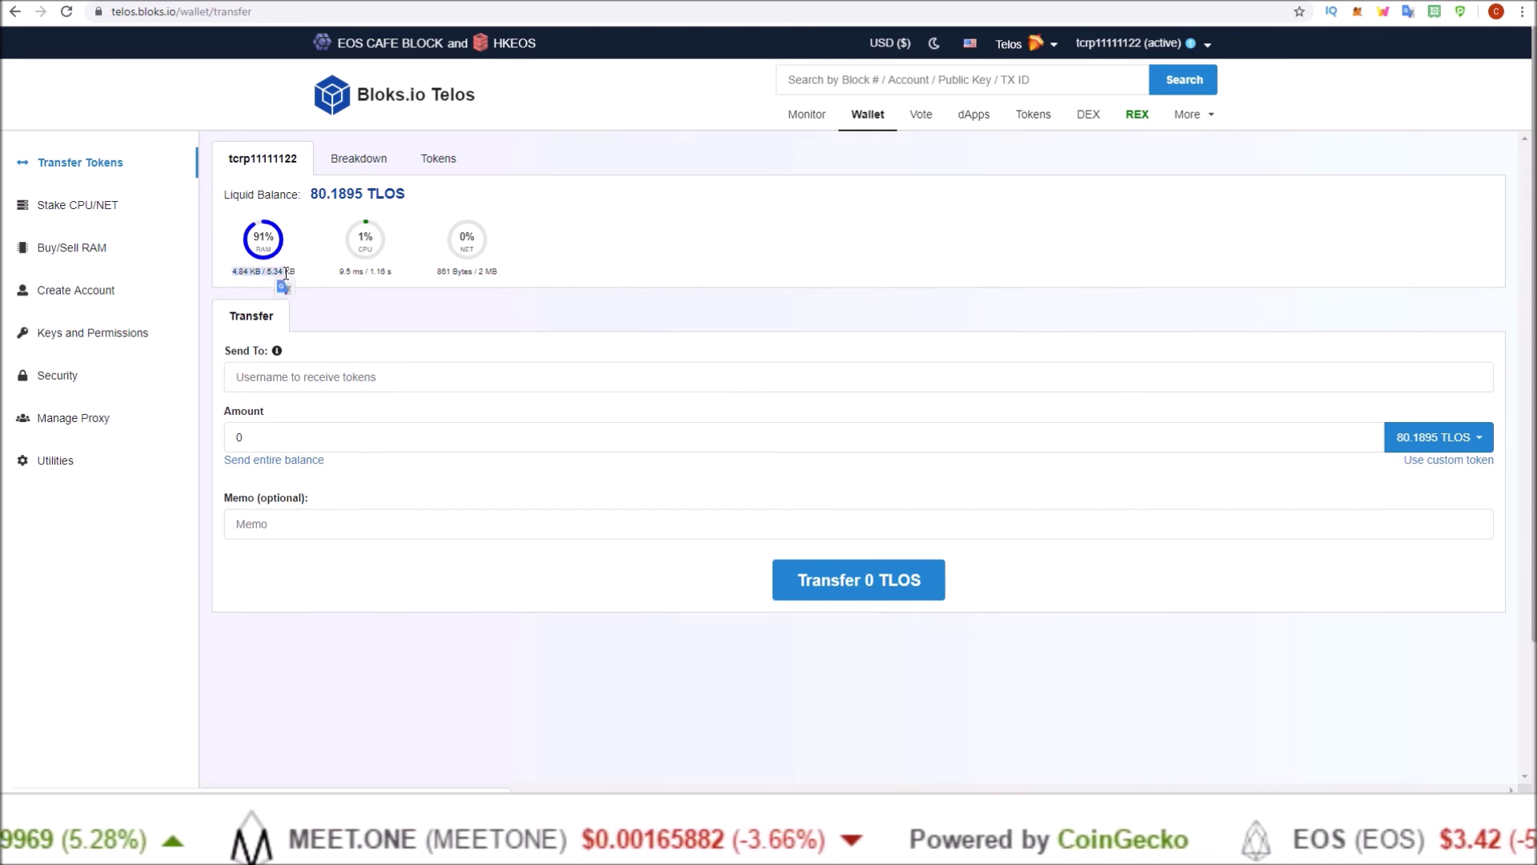
{"action": "left_click", "coordinate": [332, 242]}
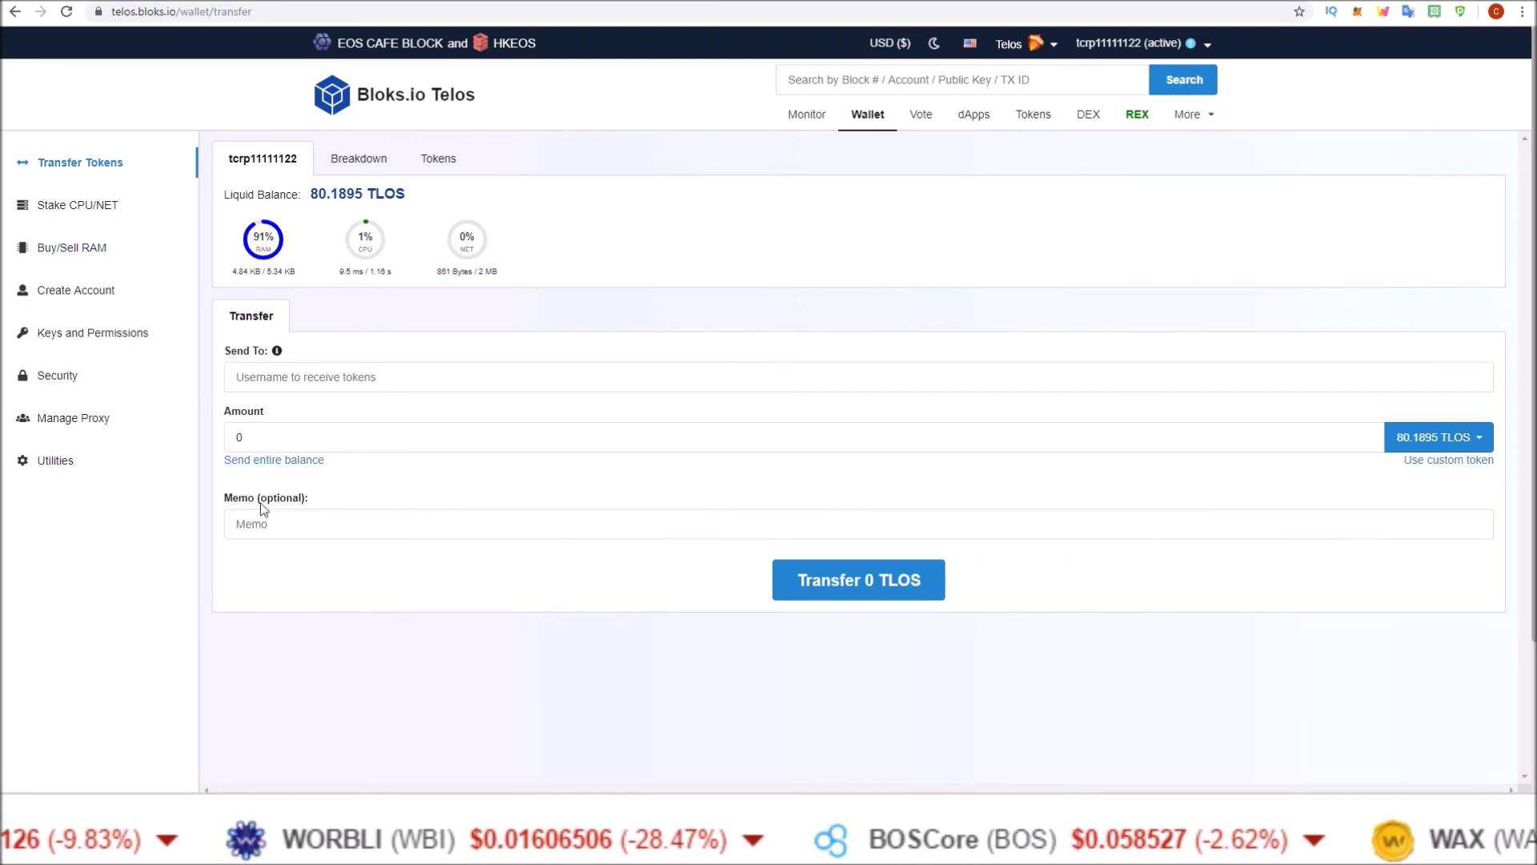
Prepare a RAM purchase for the user's own account, denominated in TLOS, with an amount of .1 TLOS
{"action": "left_click", "coordinate": [67, 249]}
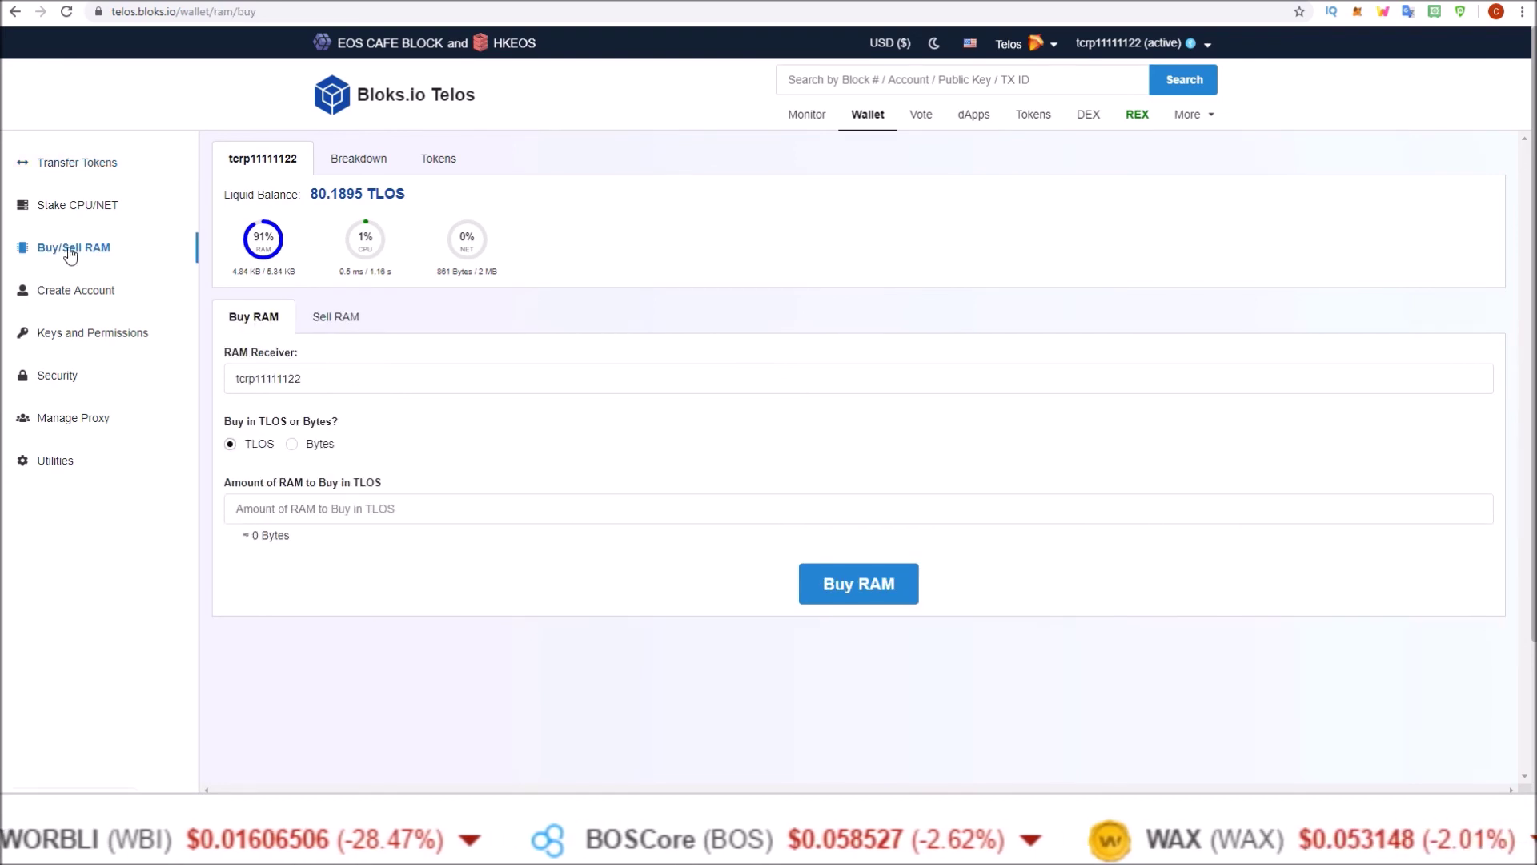
{"action": "left_click", "coordinate": [292, 445]}
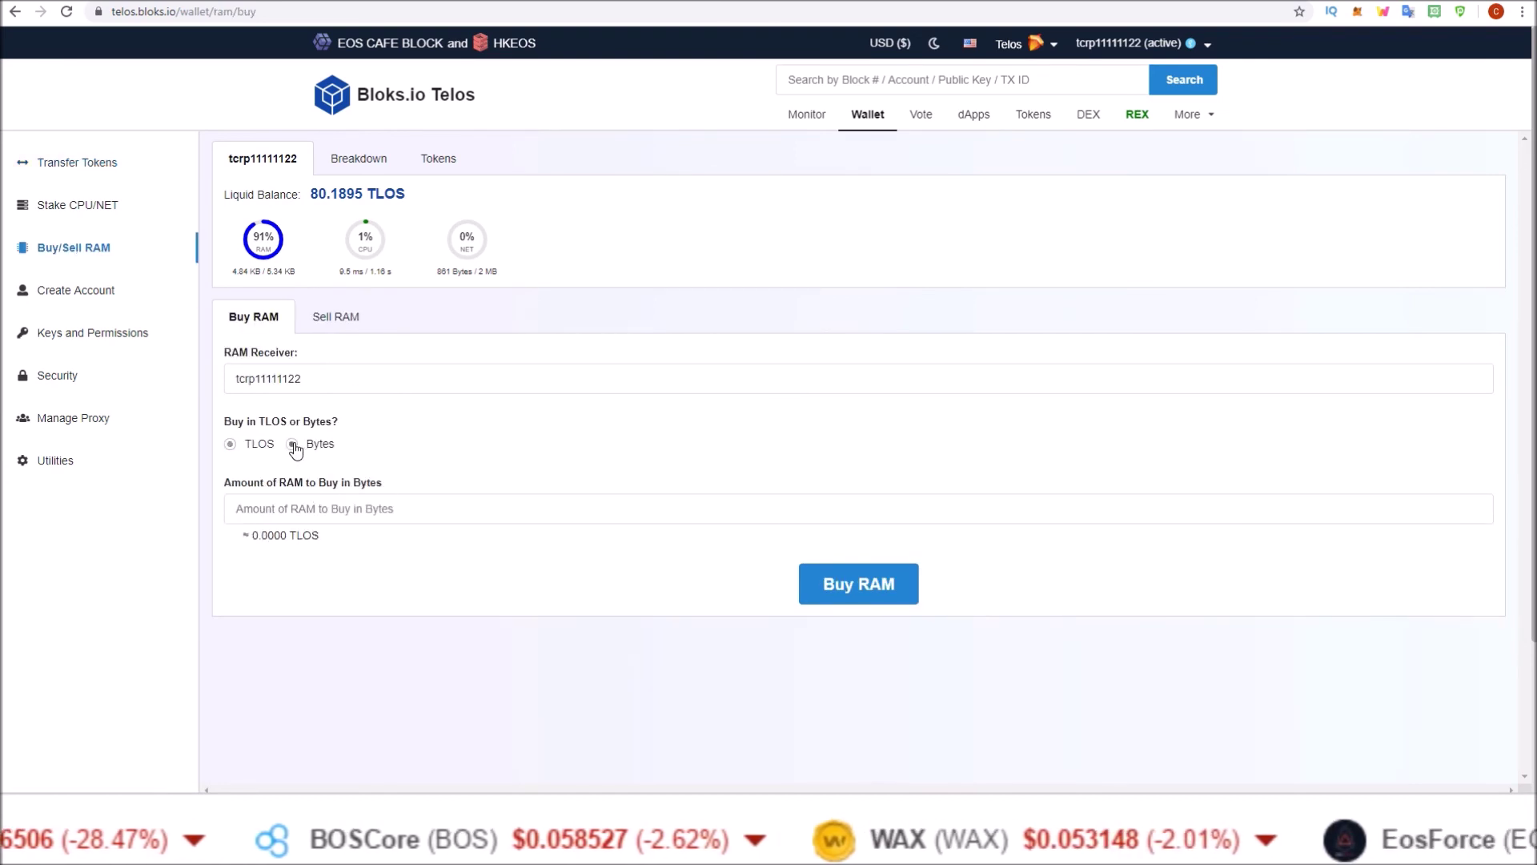
{"action": "left_click", "coordinate": [231, 447]}
{"action": "left_click", "coordinate": [313, 507]}
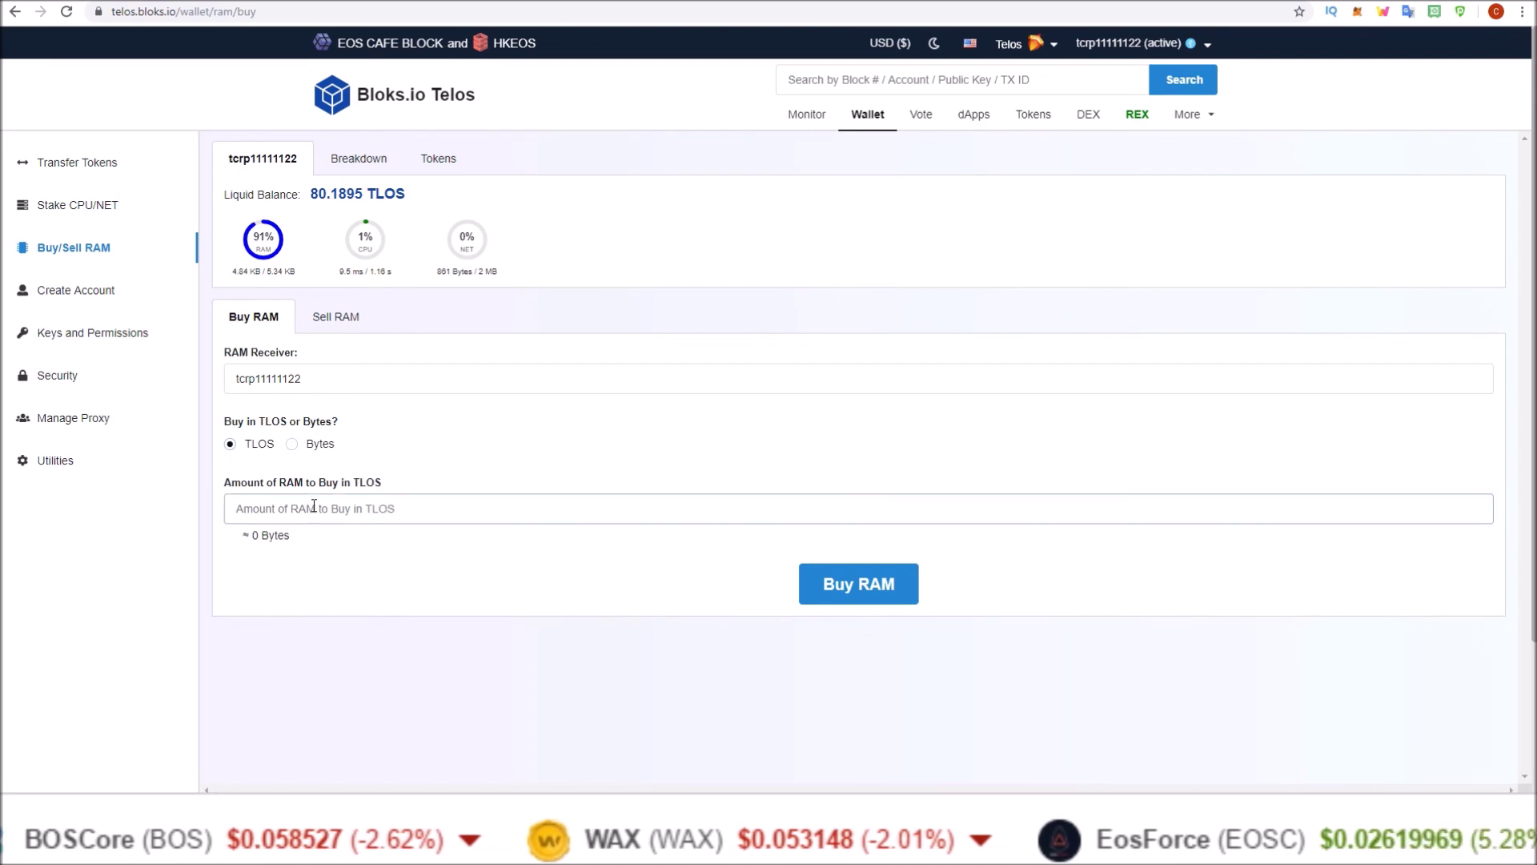
{"action": "type", "text": "1"}
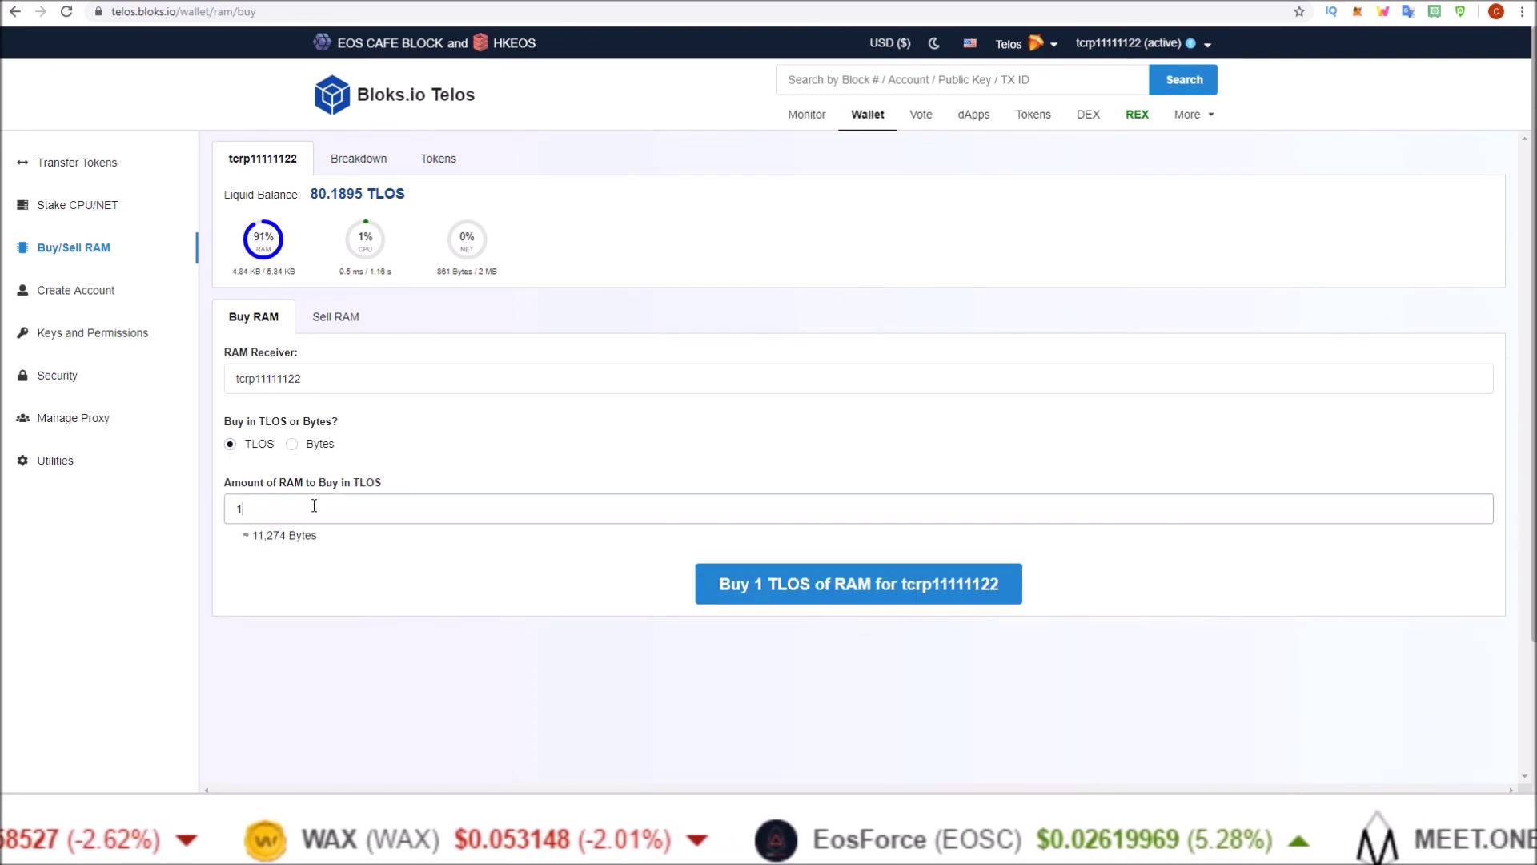
{"action": "key", "text": "BackSpace"}
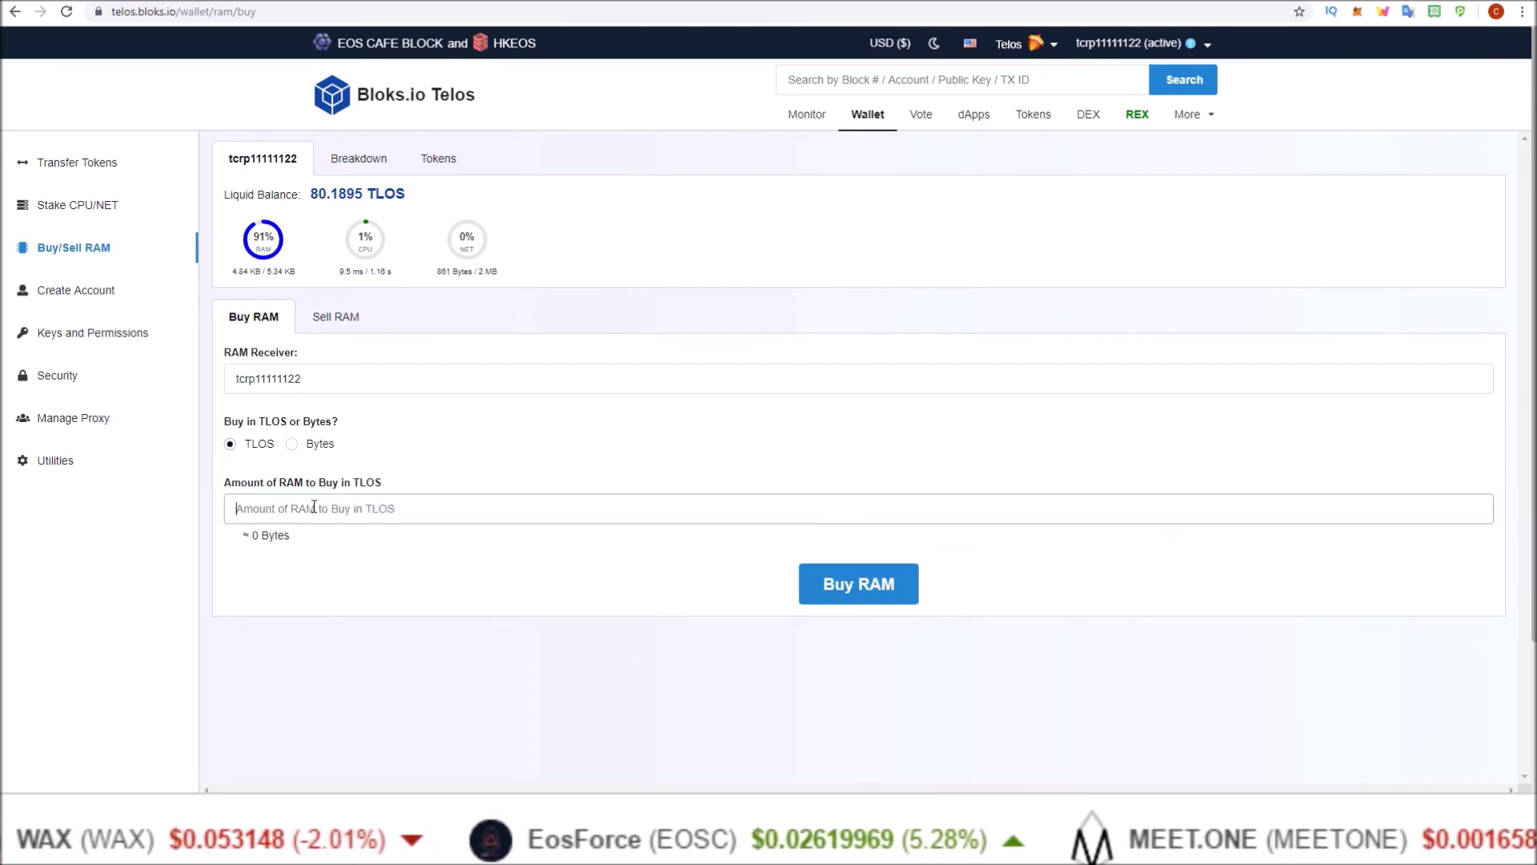
{"action": "type", "text": ".1"}
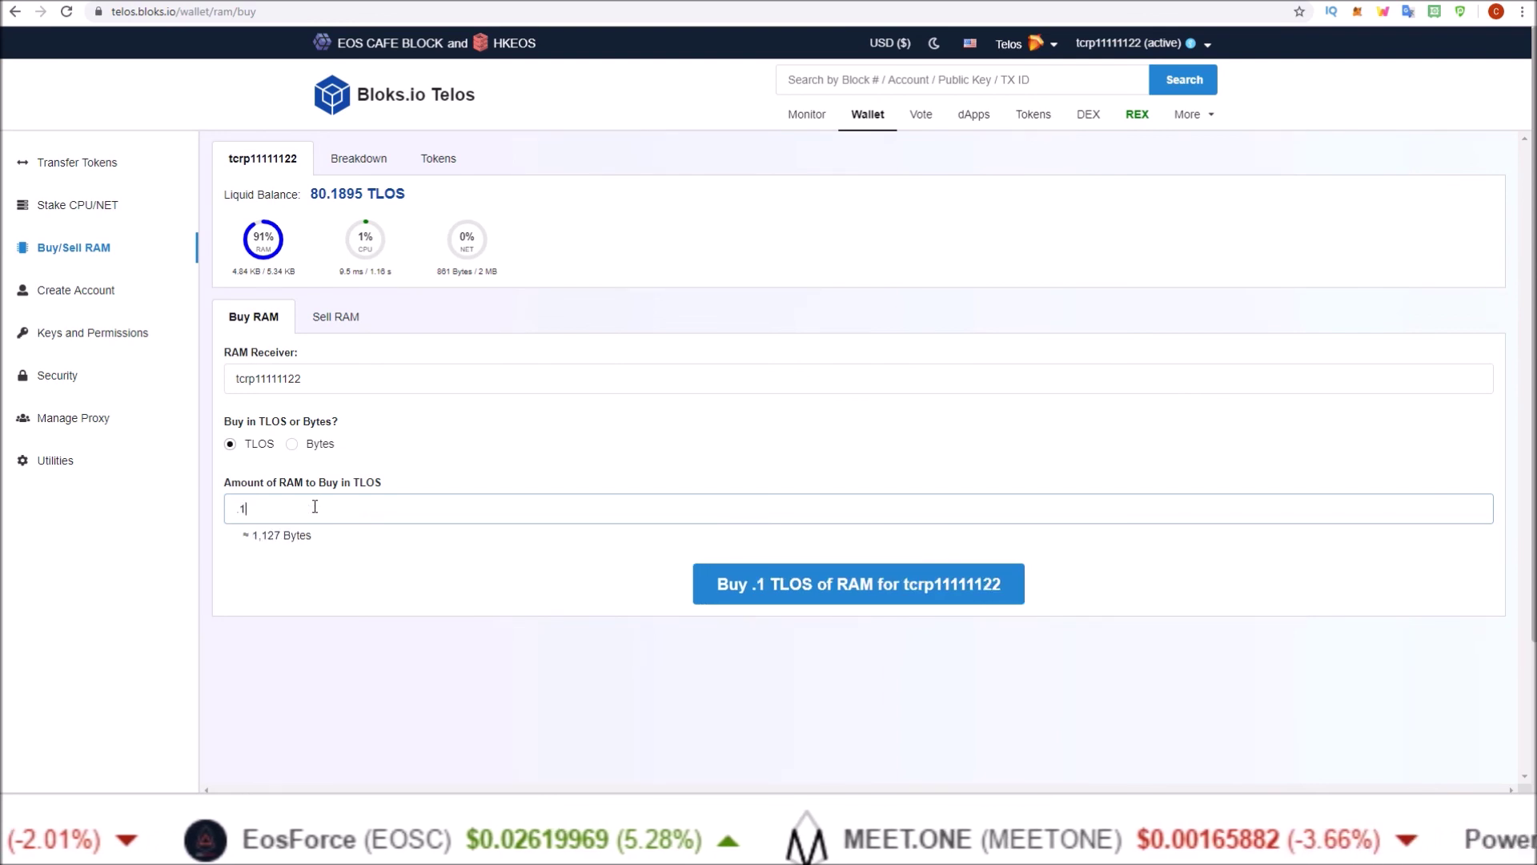